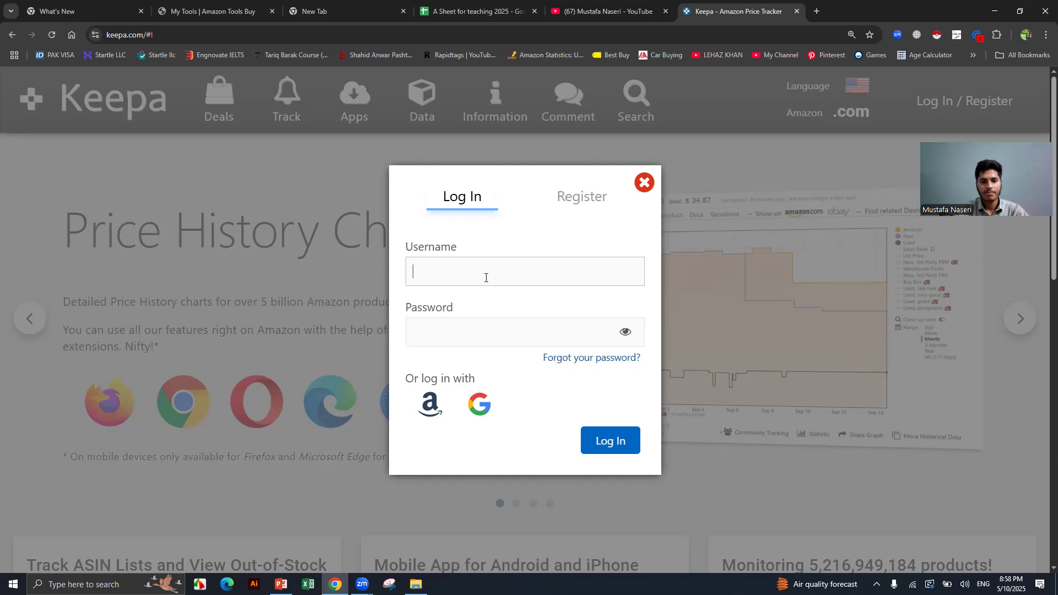
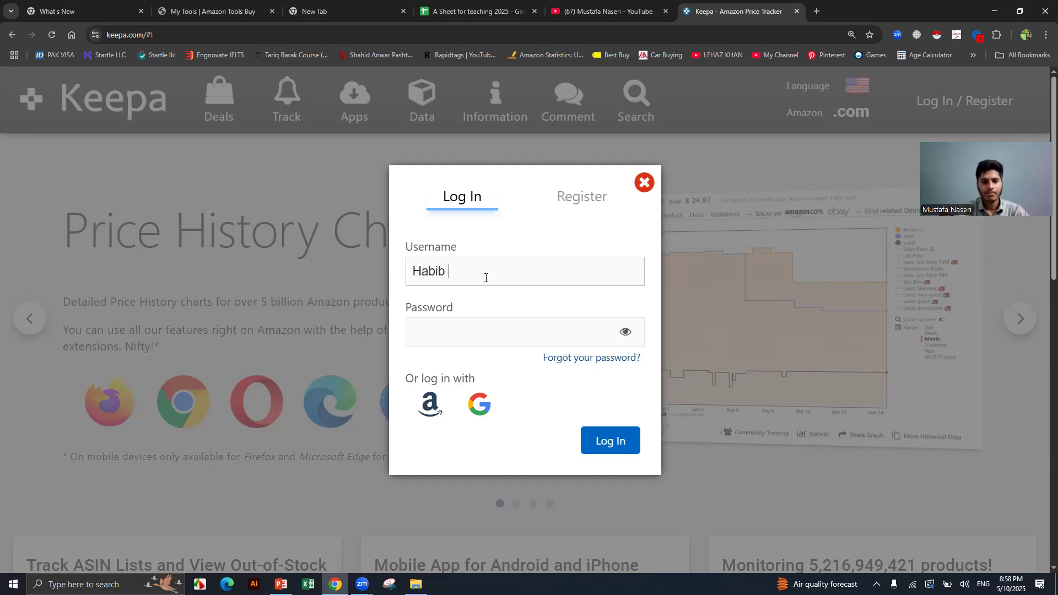
Sign in to Keepa with the account username and password, correcting the password after the first attempt fails.
key("Tab")
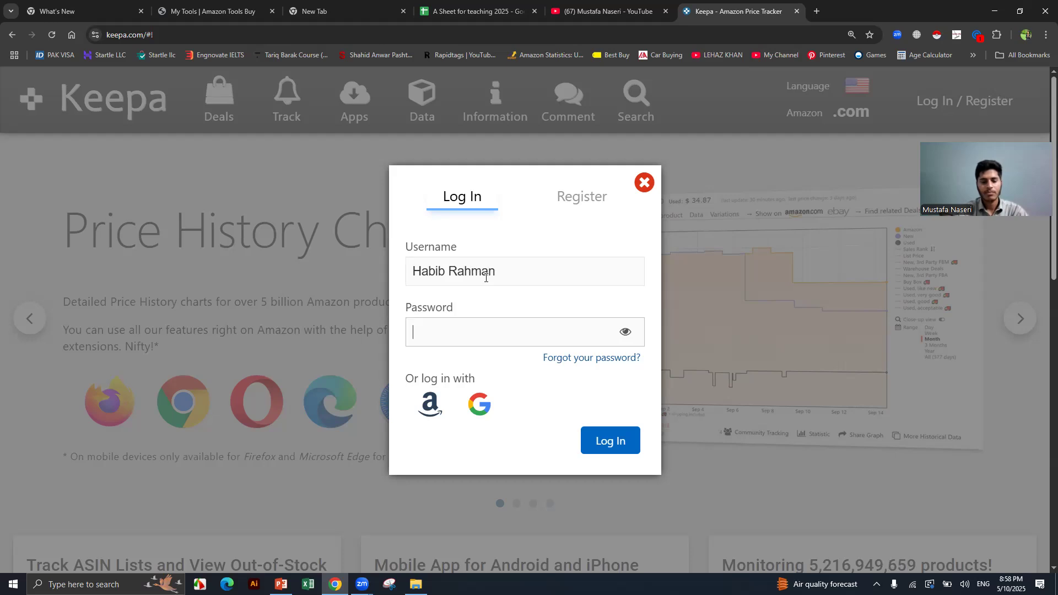
type("••••••••")
key("Return")
key("BackSpace")
key("BackSpace")
key("BackSpace")
key("BackSpace")
key("BackSpace")
key("BackSpace")
key("BackSpace")
key("BackSpace")
key("BackSpace")
key("BackSpace")
key("BackSpace")
key("BackSpace")
key("BackSpace")
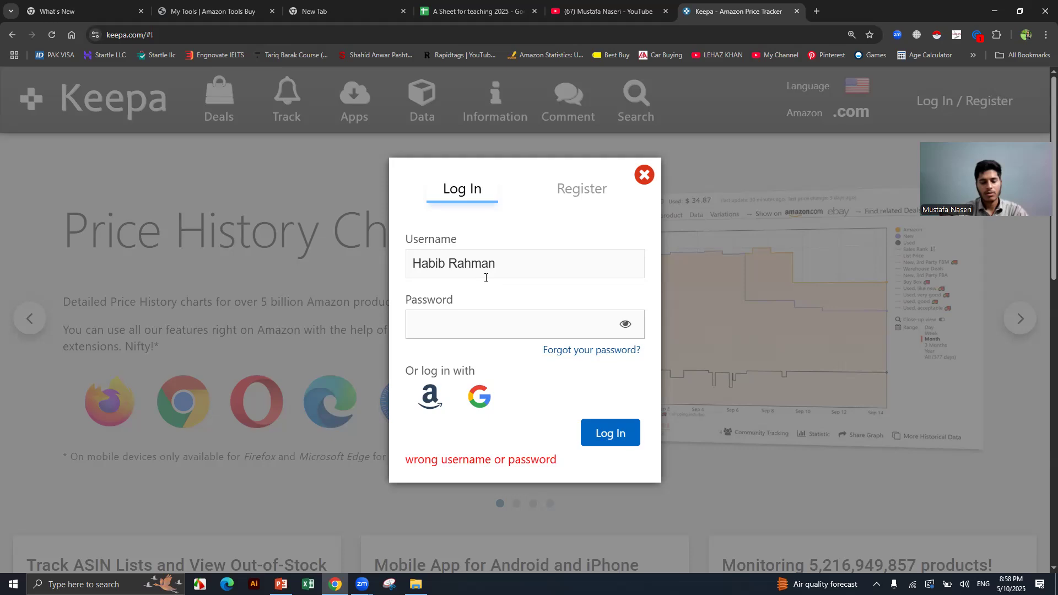
type("•")
key("Return")
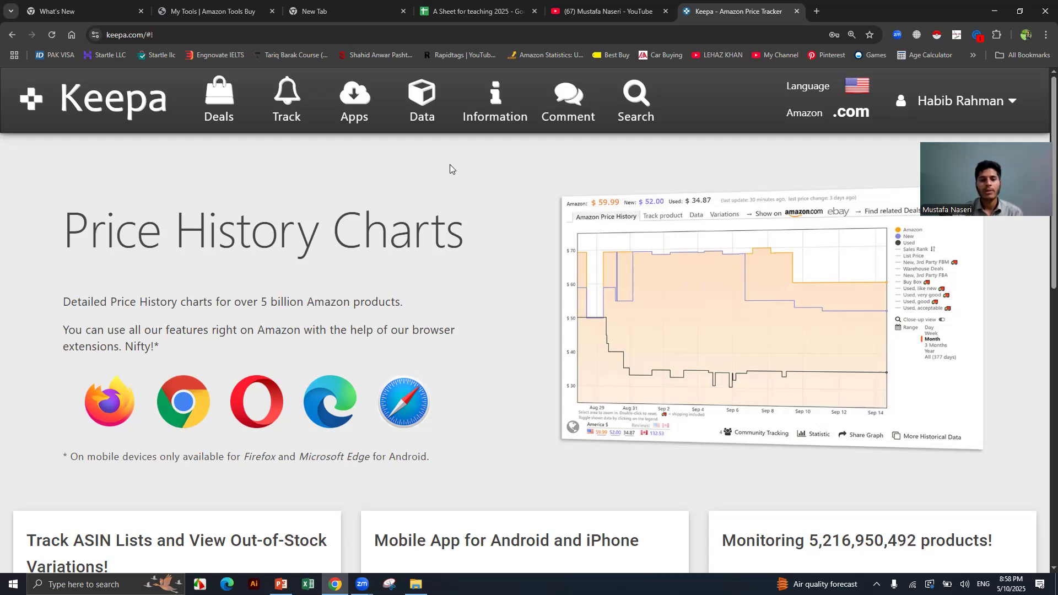
Open Product Finder and set the Sales Rank 30-day average range to 1000–10000.
left_click(423, 103)
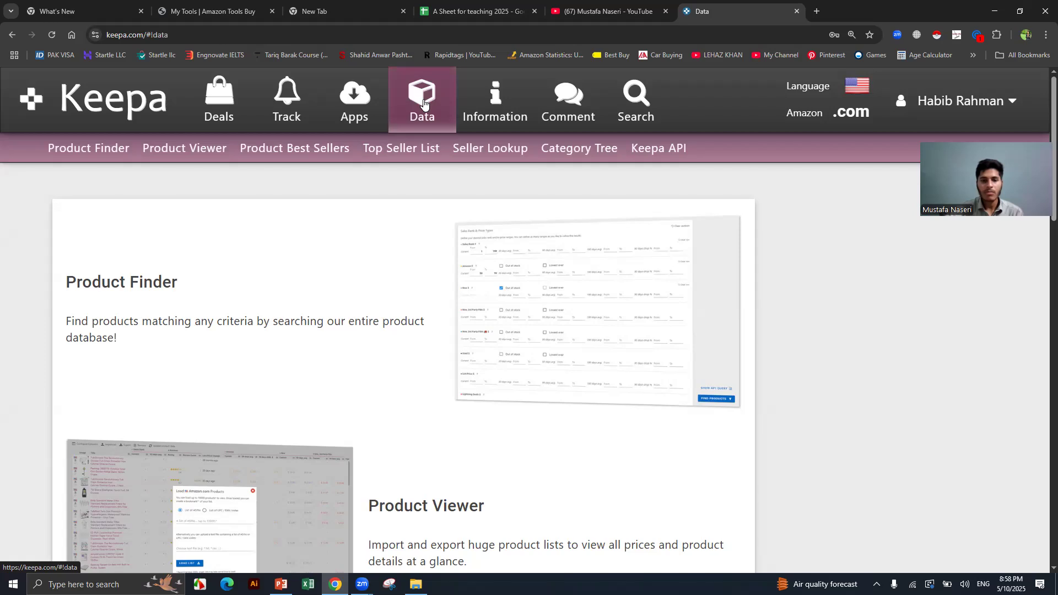
left_click(102, 147)
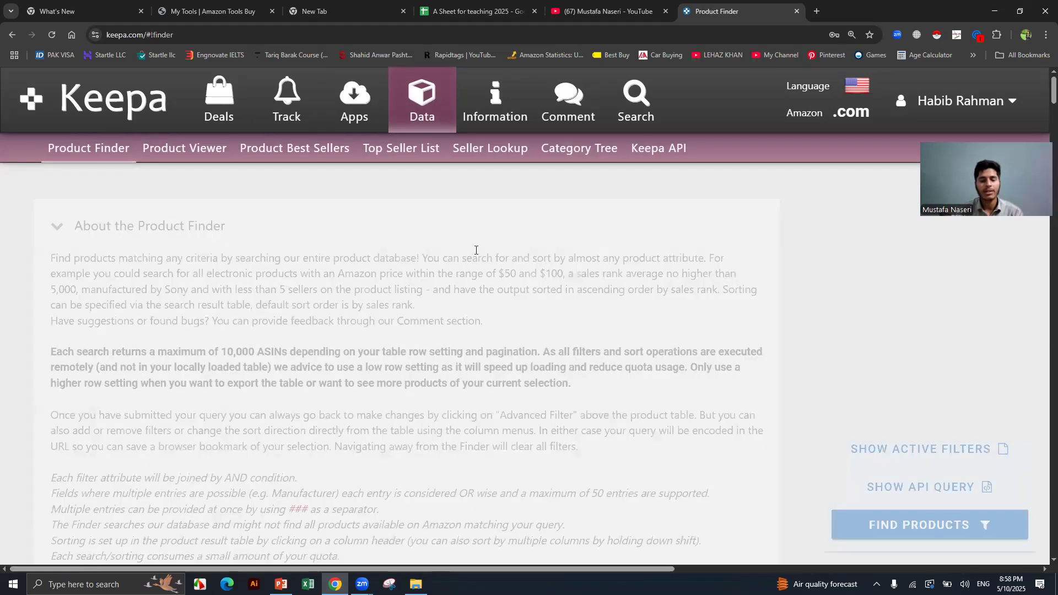
scroll(807, 292, "down", 5)
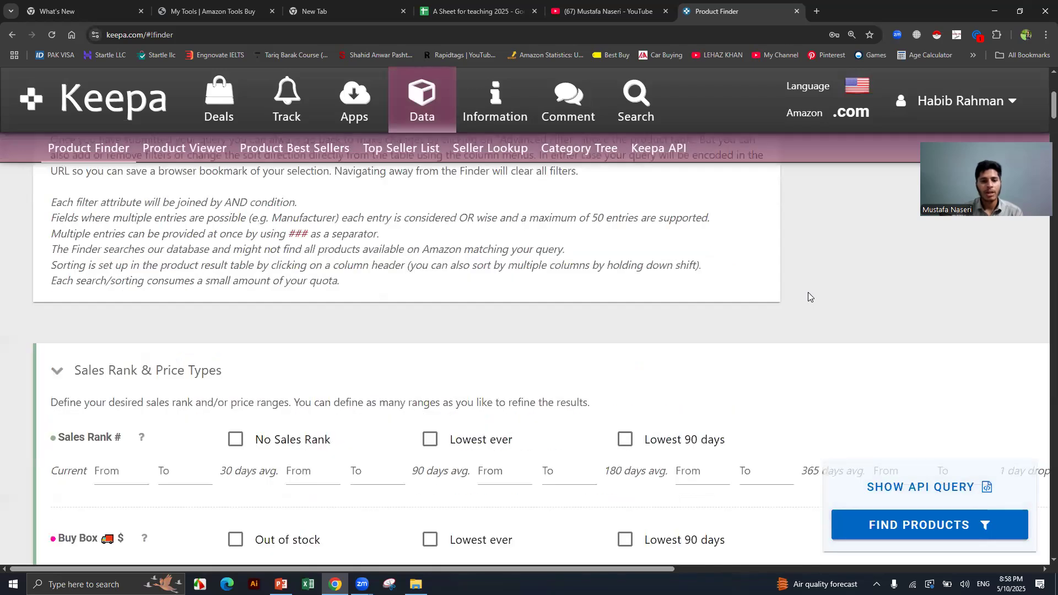
scroll(808, 297, "down", 1)
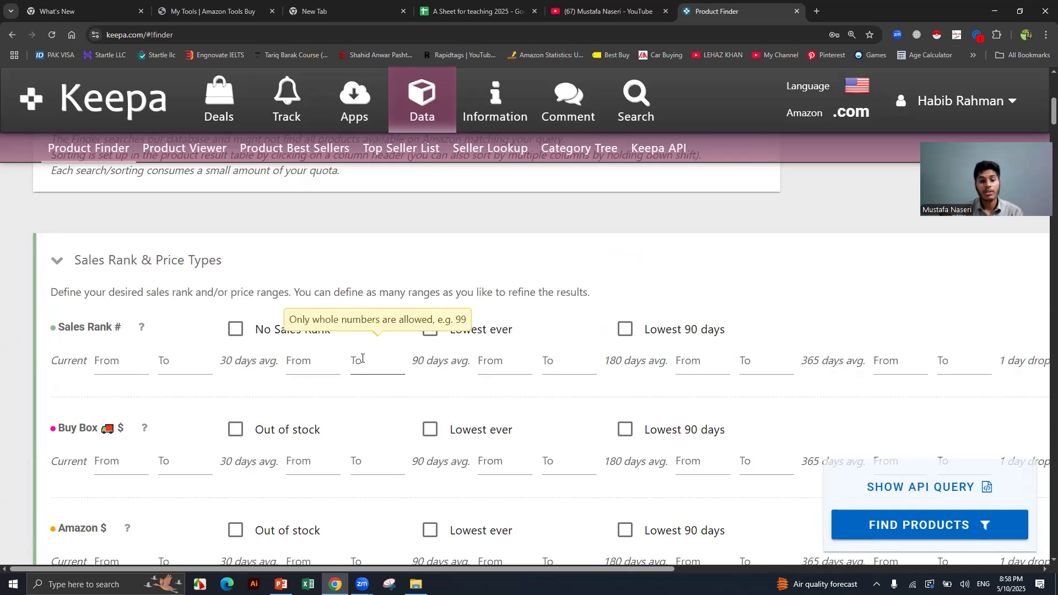
left_click(321, 358)
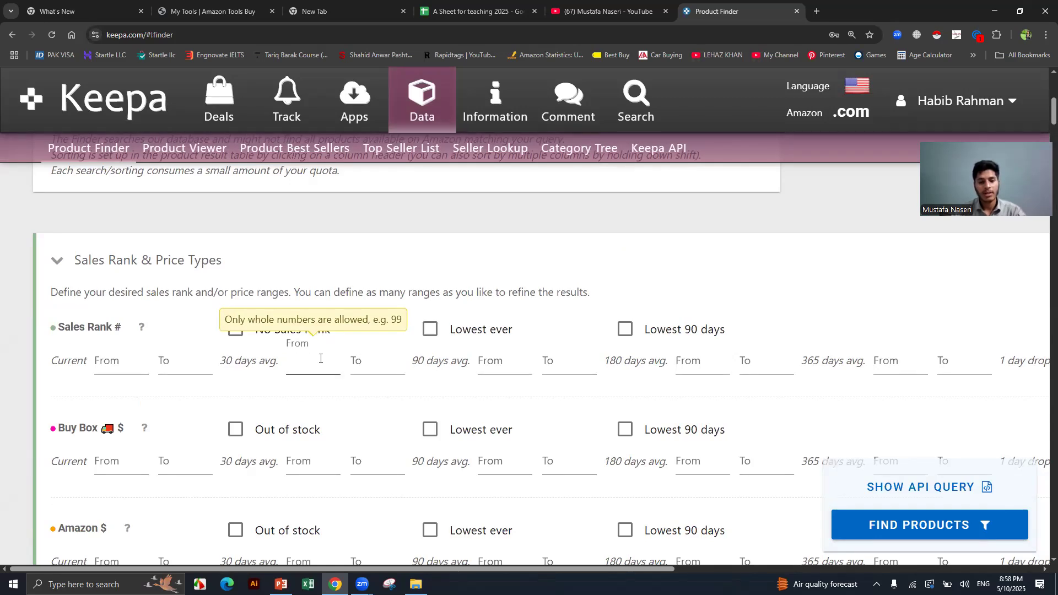
type("1000")
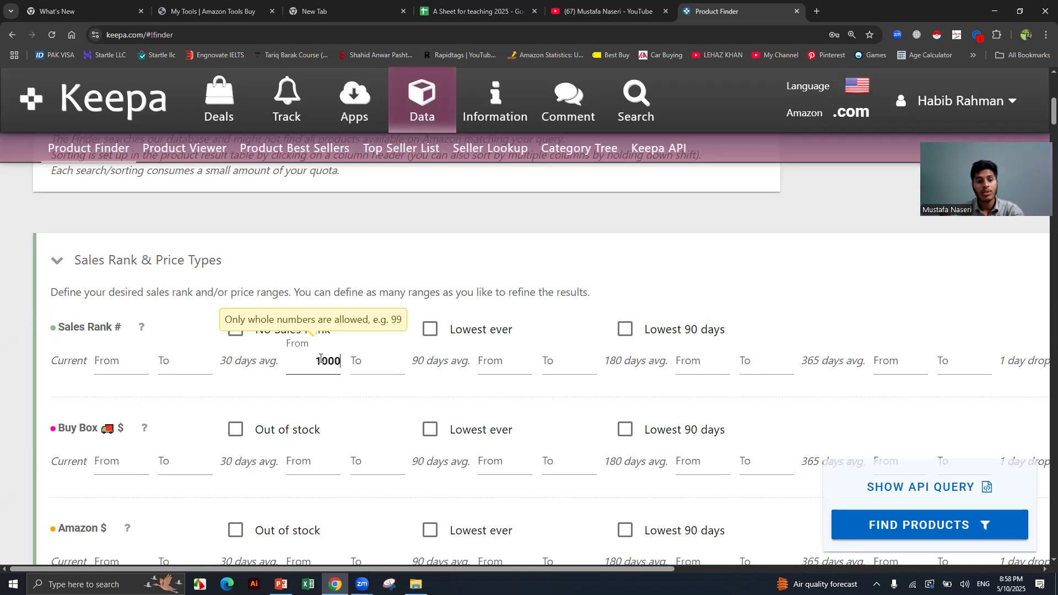
left_click(366, 360)
type("1")
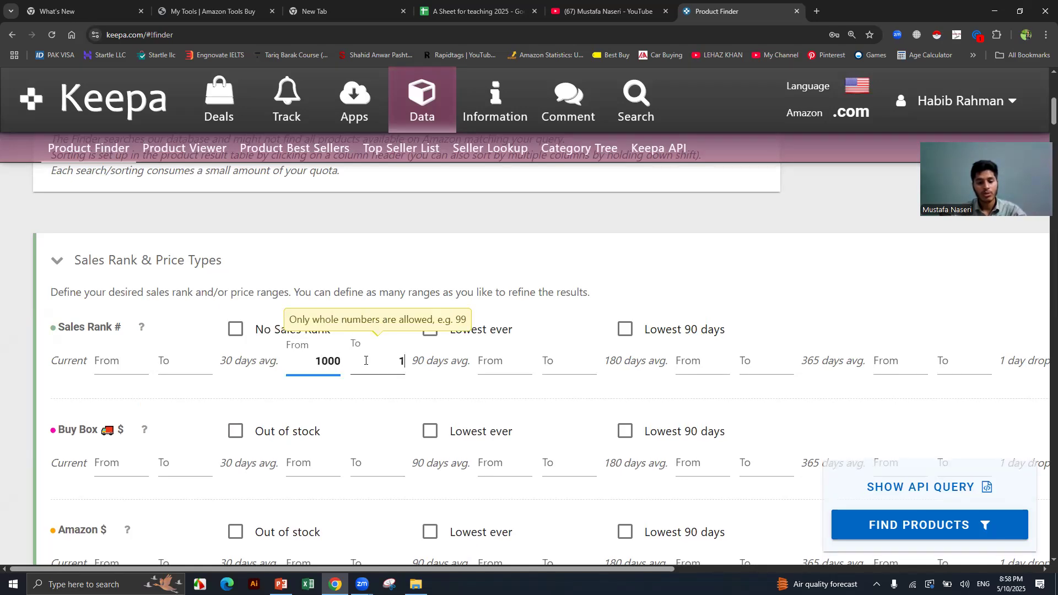
type("0000")
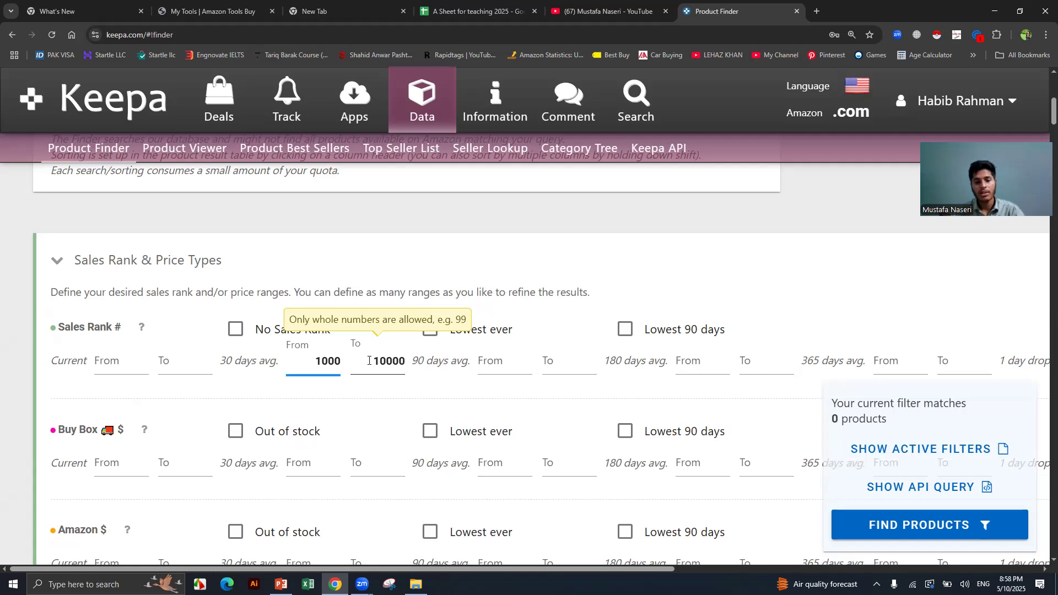
left_click(385, 375)
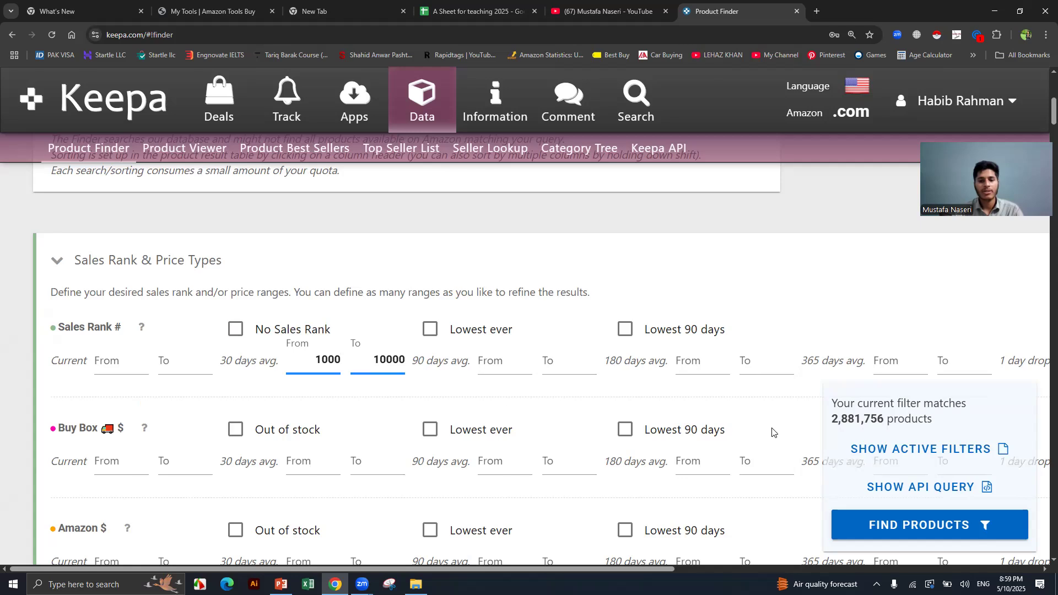
left_click_drag(832, 419, 884, 420)
Require Amazon to be out of stock in the Amazon $ filter row.
scroll(502, 392, "down", 4)
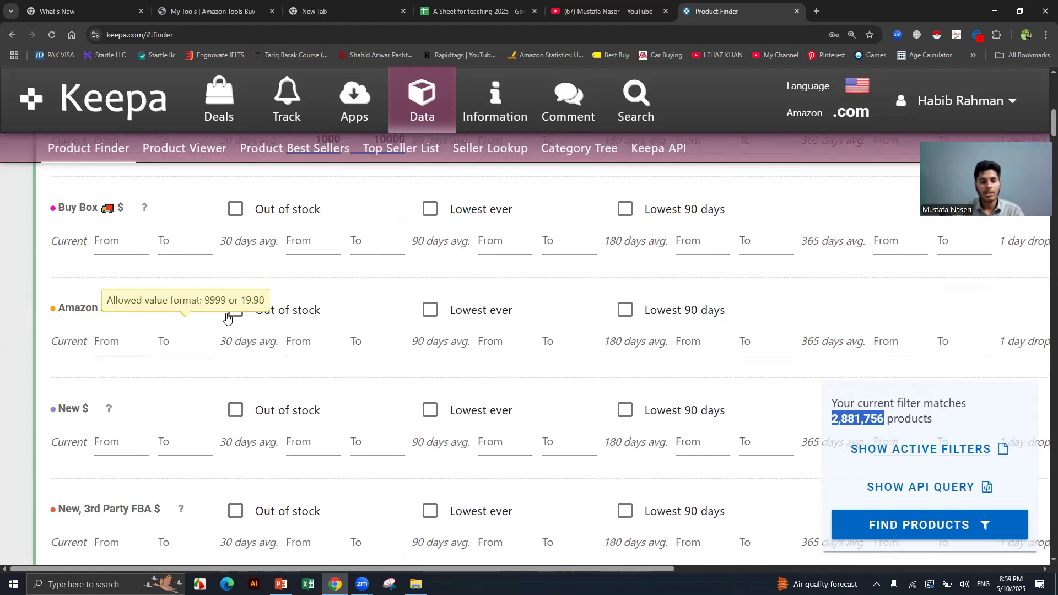
left_click(235, 311)
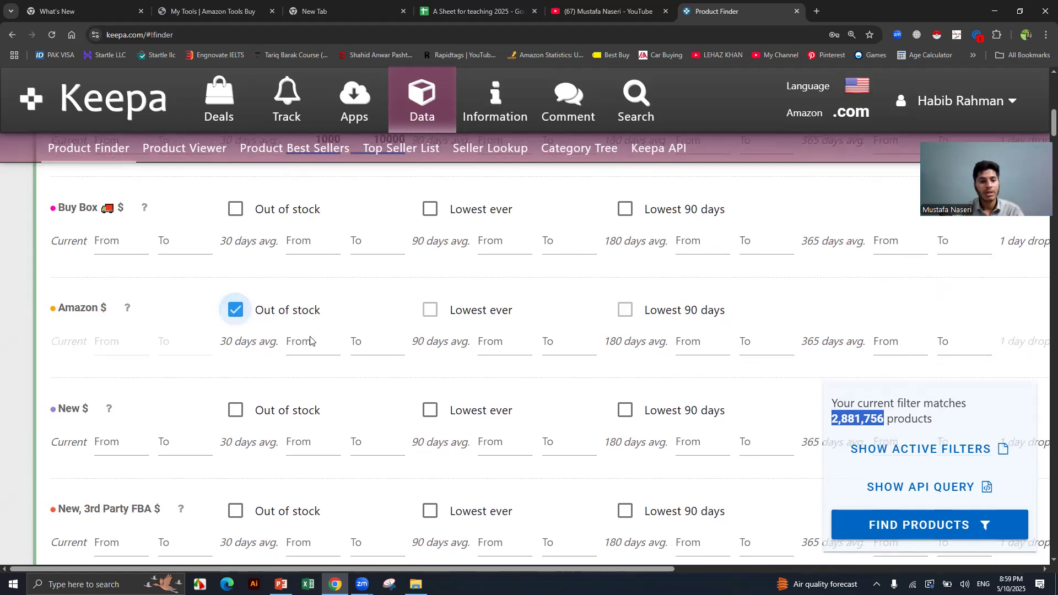
scroll(310, 340, "down", 3)
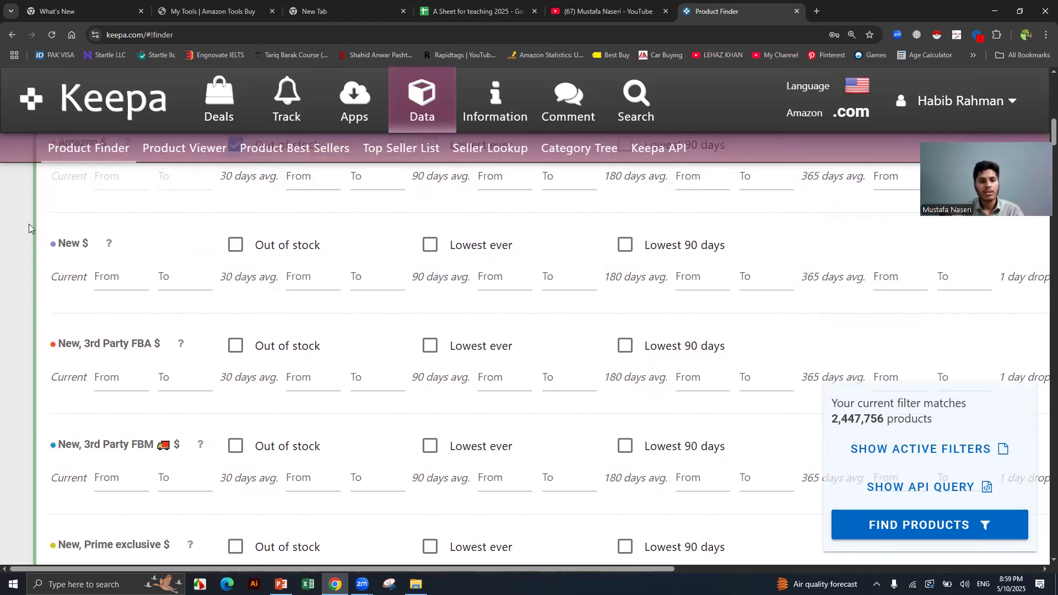
double_click(88, 244)
Set the New $ 30-day average price range to 12–40.
left_click(305, 281)
type("12")
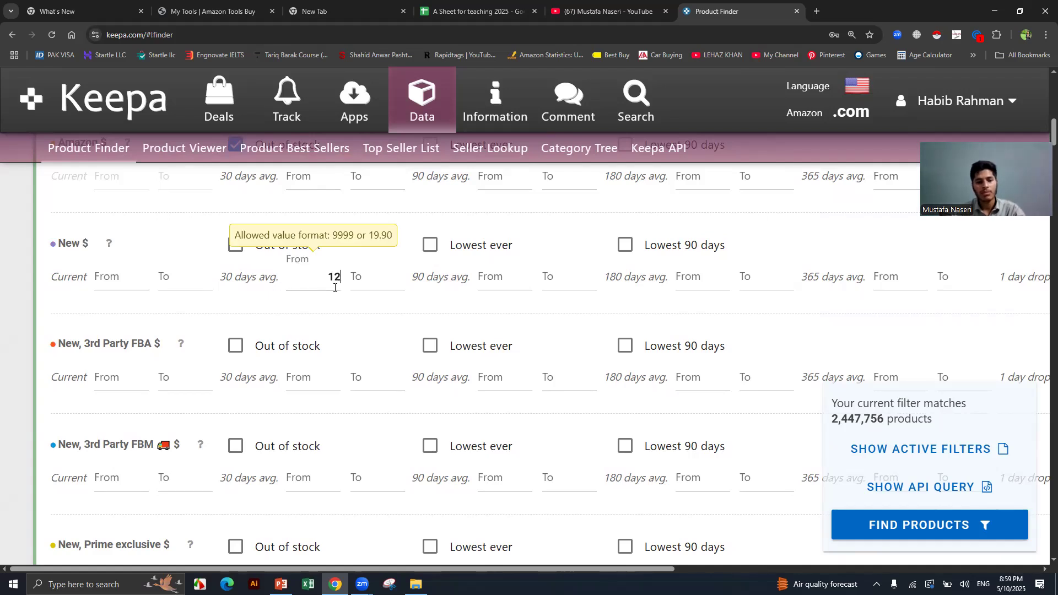
left_click(361, 281)
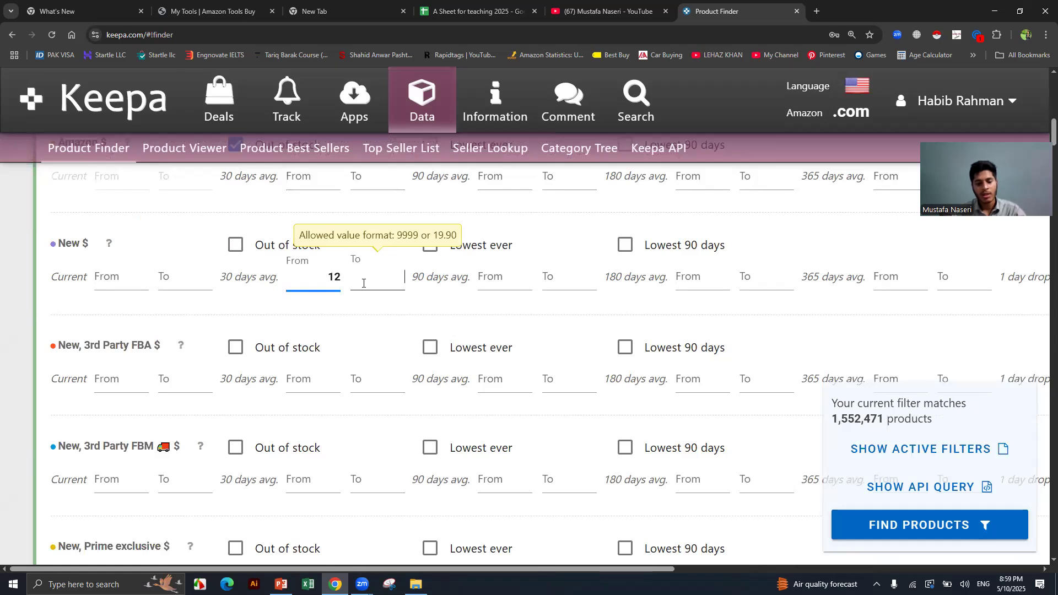
type("40")
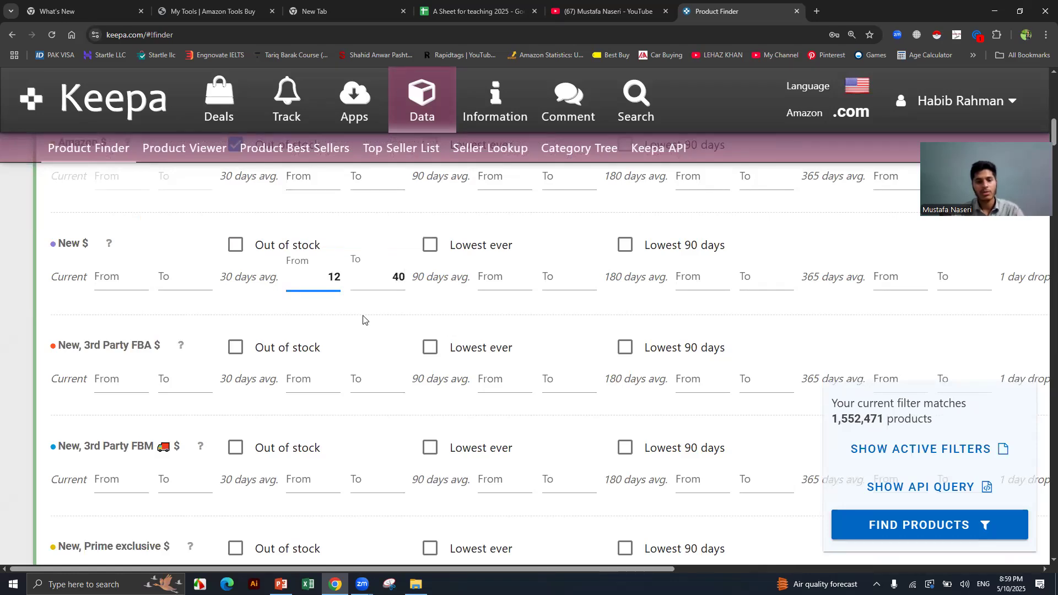
scroll(251, 388, "down", 3)
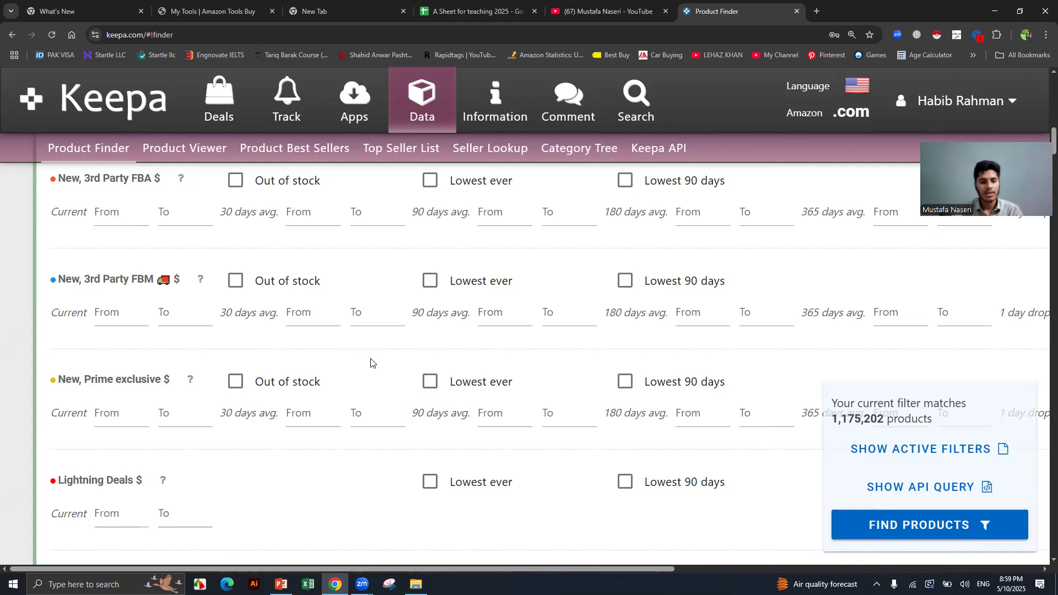
Choose Beauty & Personal Care as the root category filter.
scroll(374, 368, "down", 7)
scroll(380, 377, "down", 11)
scroll(380, 377, "down", 9)
scroll(380, 377, "down", 5)
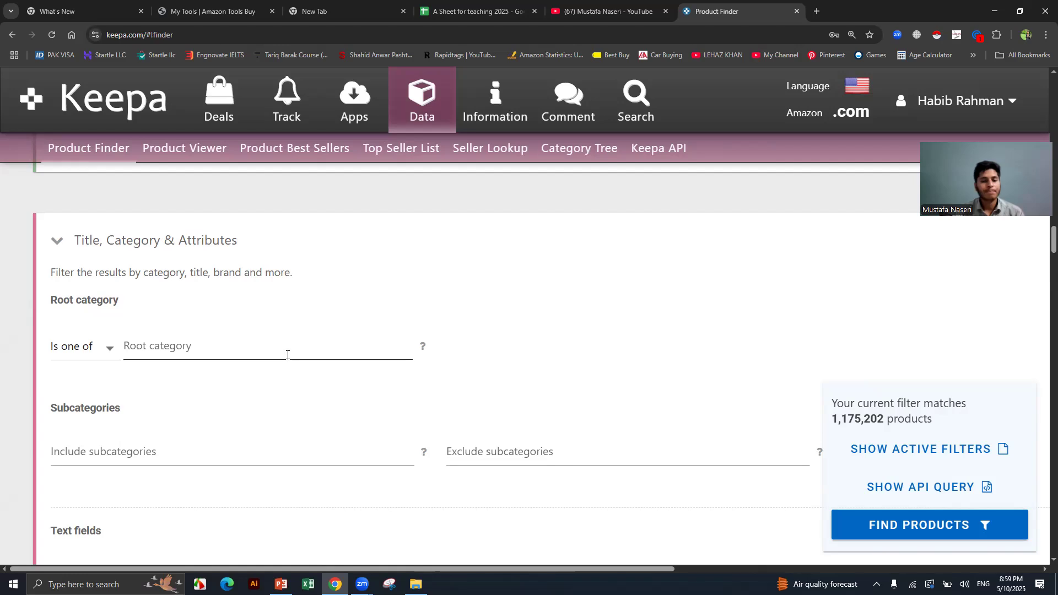
left_click(287, 355)
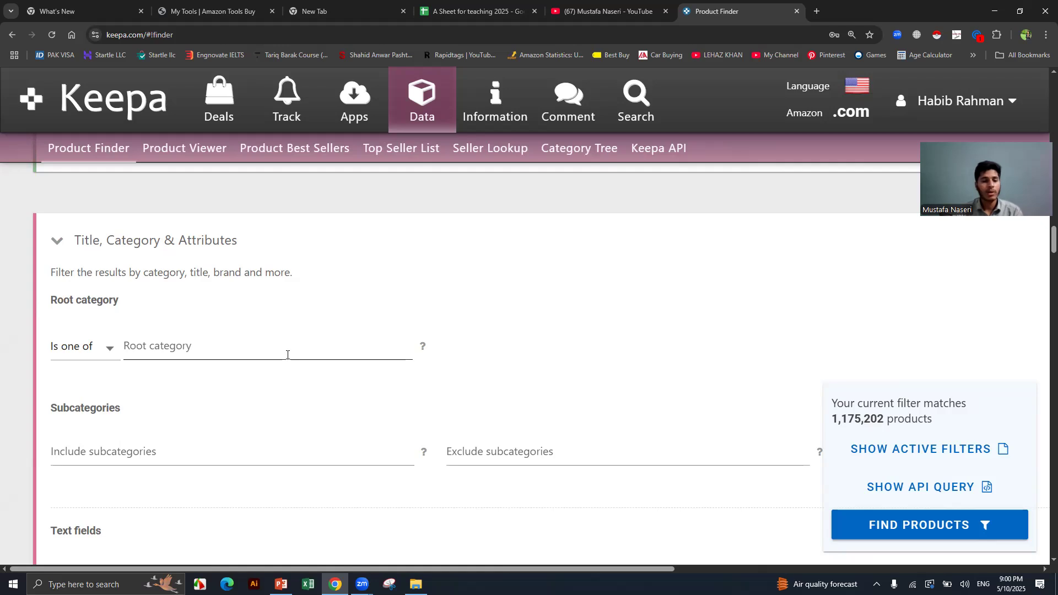
left_click(287, 355)
scroll(267, 463, "down", 3)
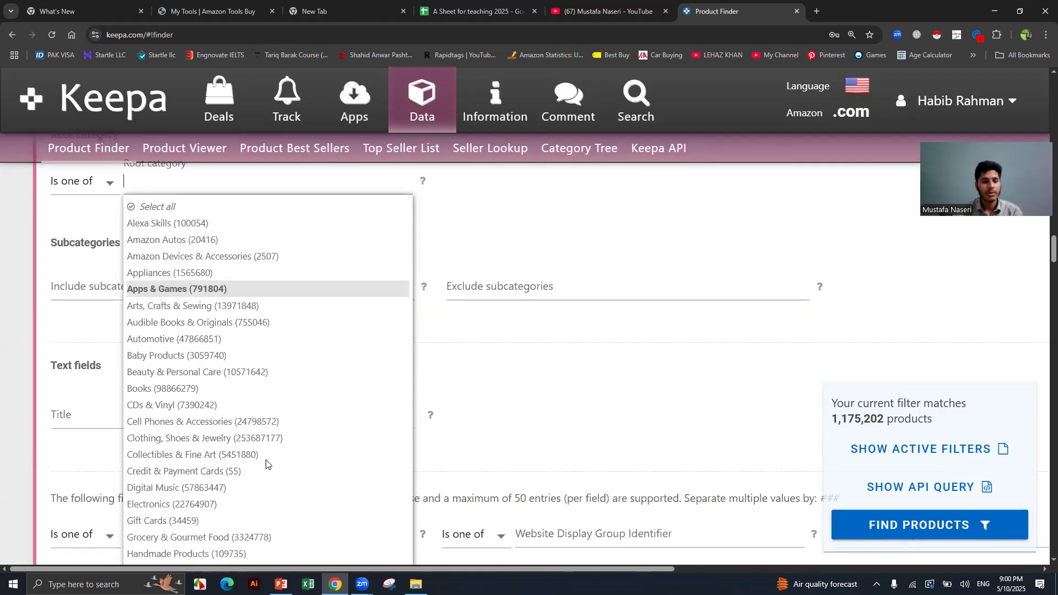
left_click(285, 377)
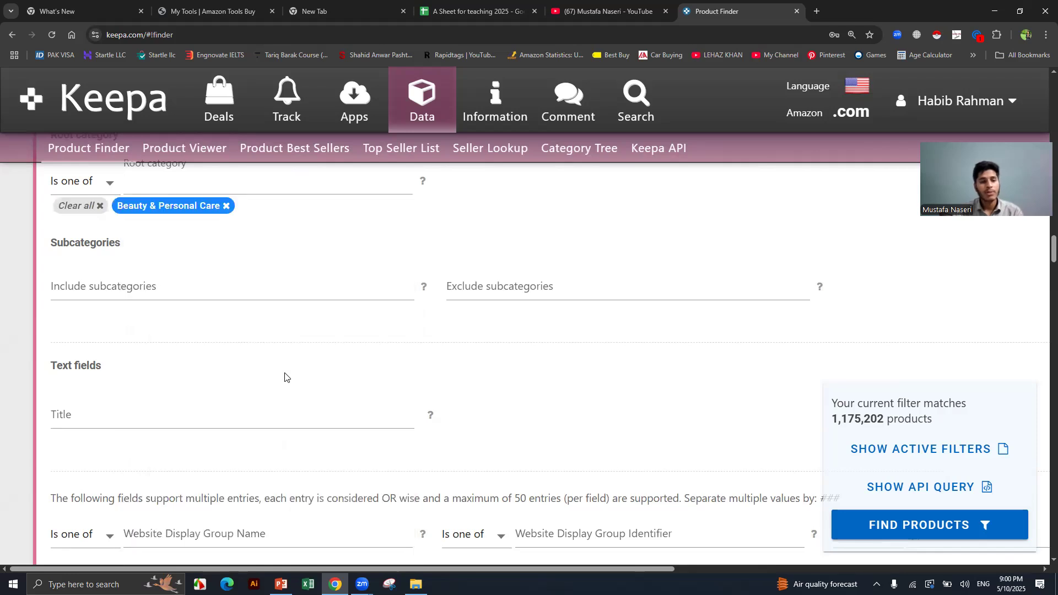
scroll(285, 377, "up", 2)
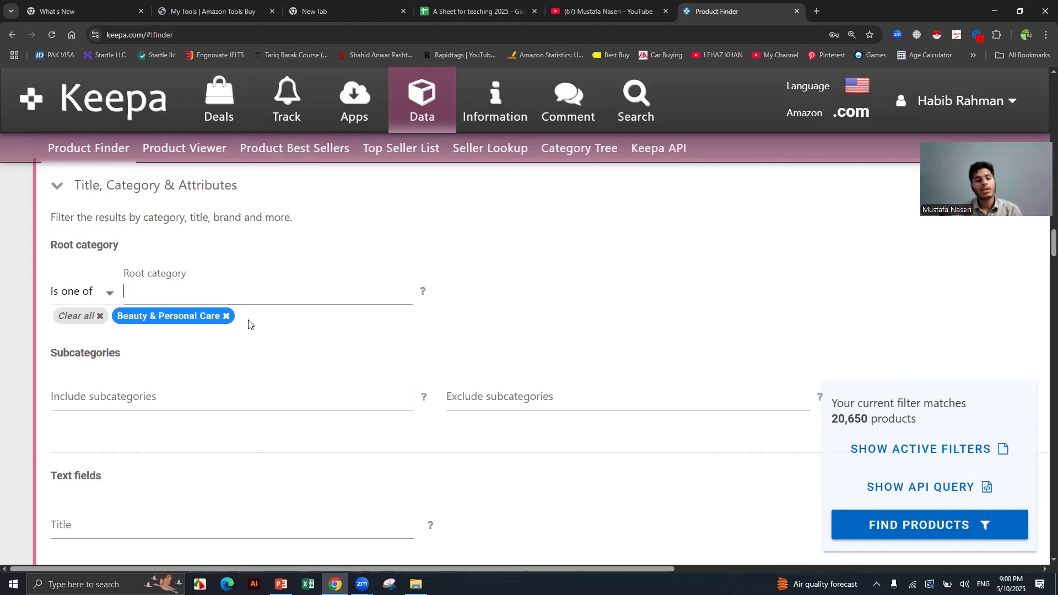
Set the Buy Box Seller filter to 3rd Party.
scroll(246, 314, "down", 1)
scroll(245, 314, "down", 14)
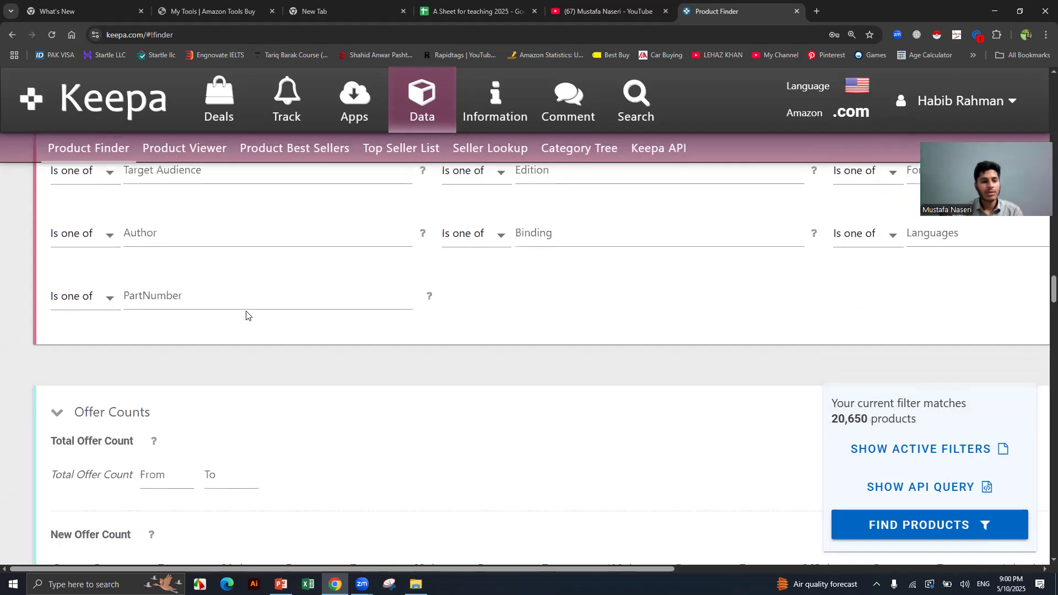
scroll(245, 314, "down", 3)
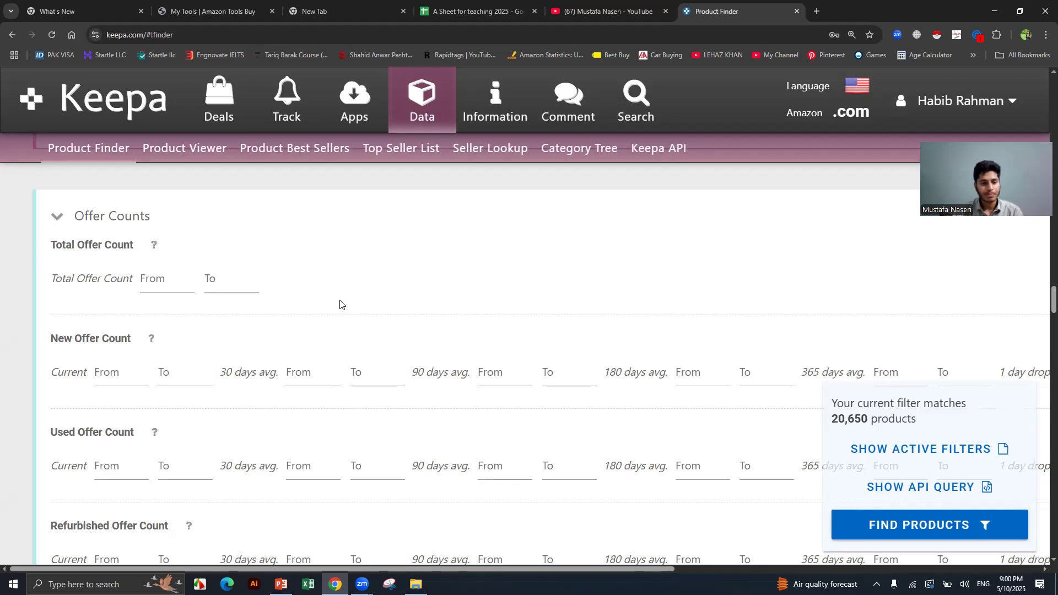
scroll(340, 304, "down", 4)
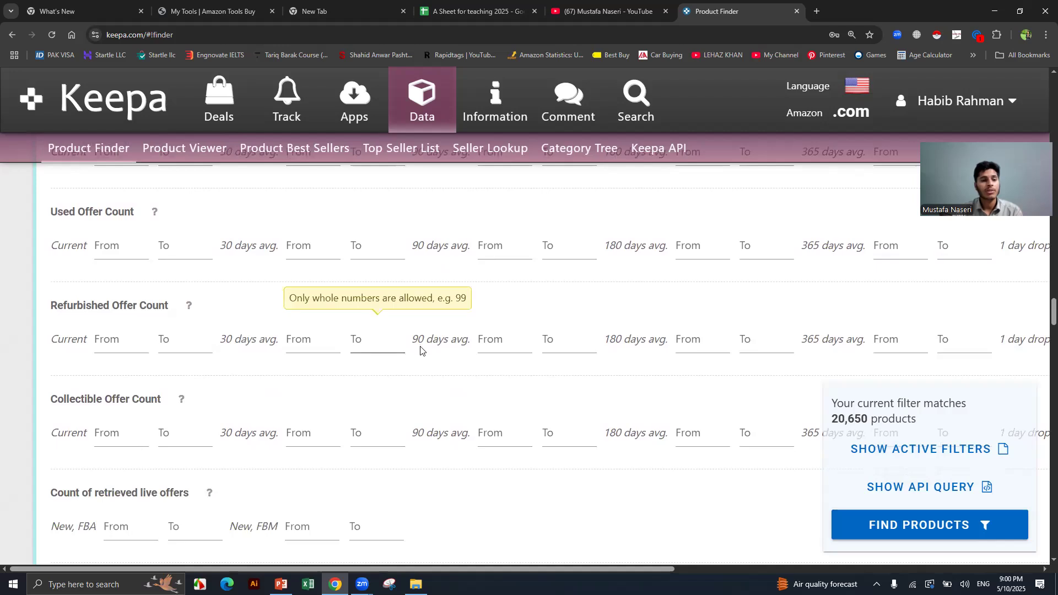
scroll(420, 351, "down", 8)
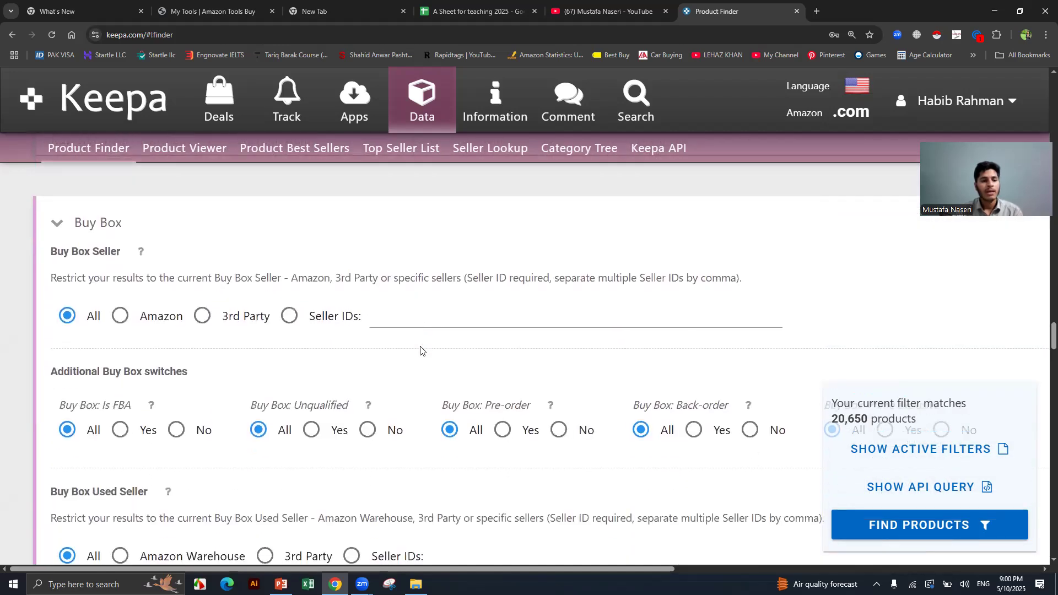
left_click(203, 316)
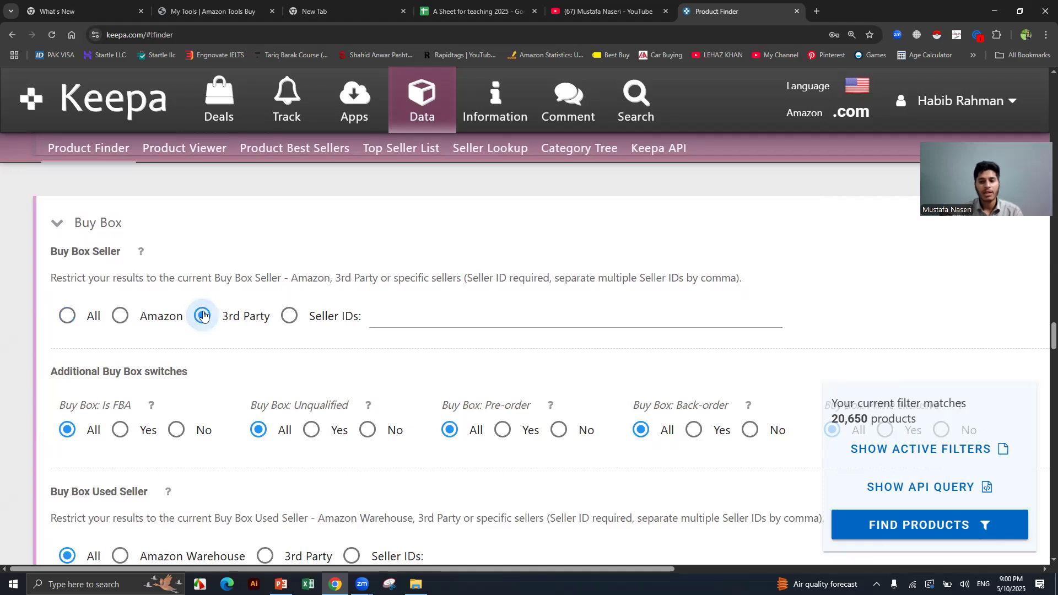
Exclude Digital Product and eBooks, and allow only products with no variations.
scroll(224, 324, "down", 5)
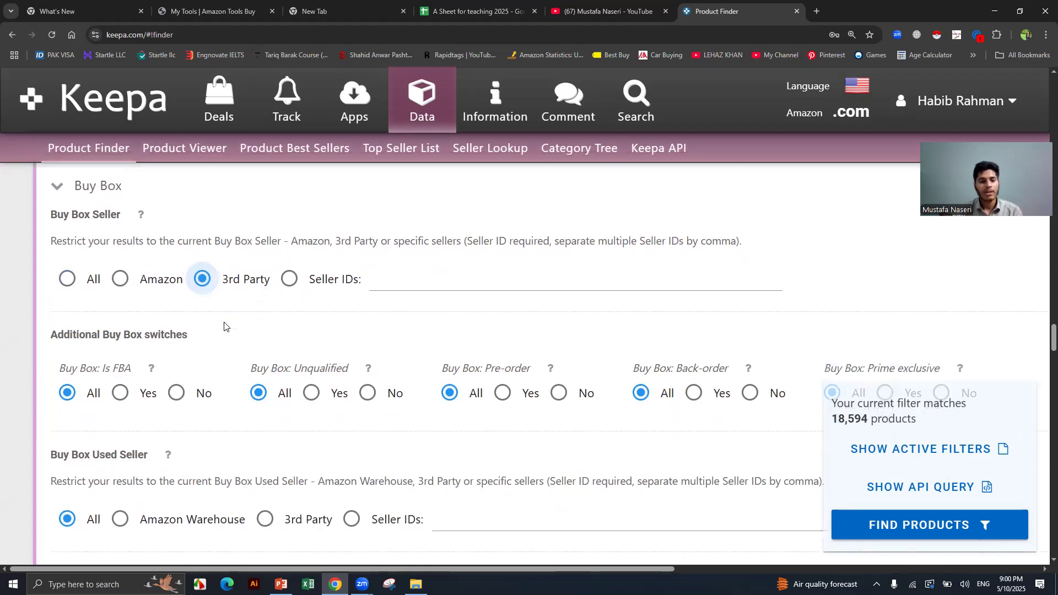
scroll(223, 325, "down", 11)
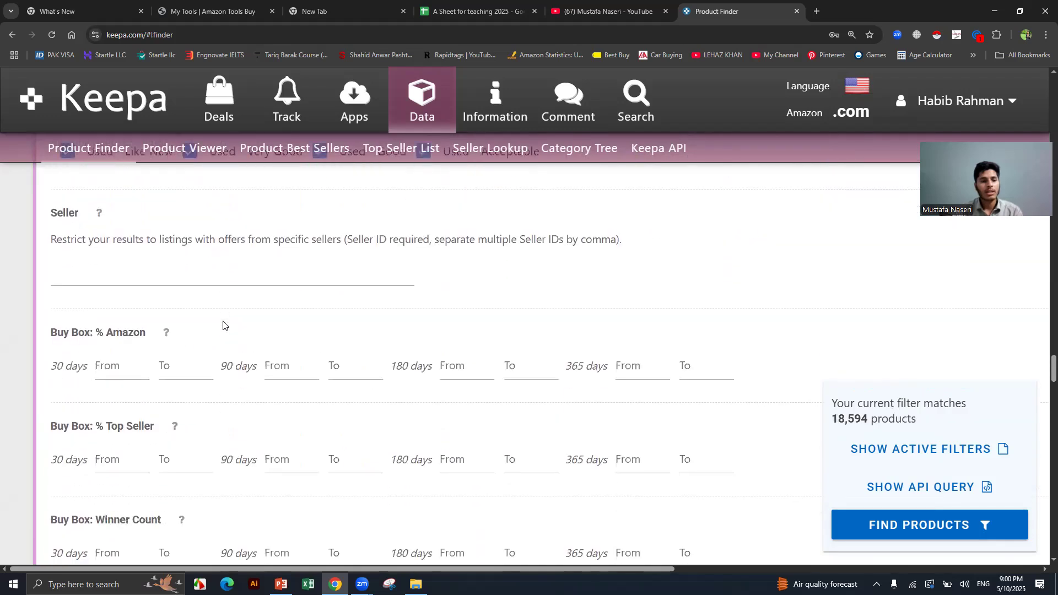
scroll(223, 325, "down", 3)
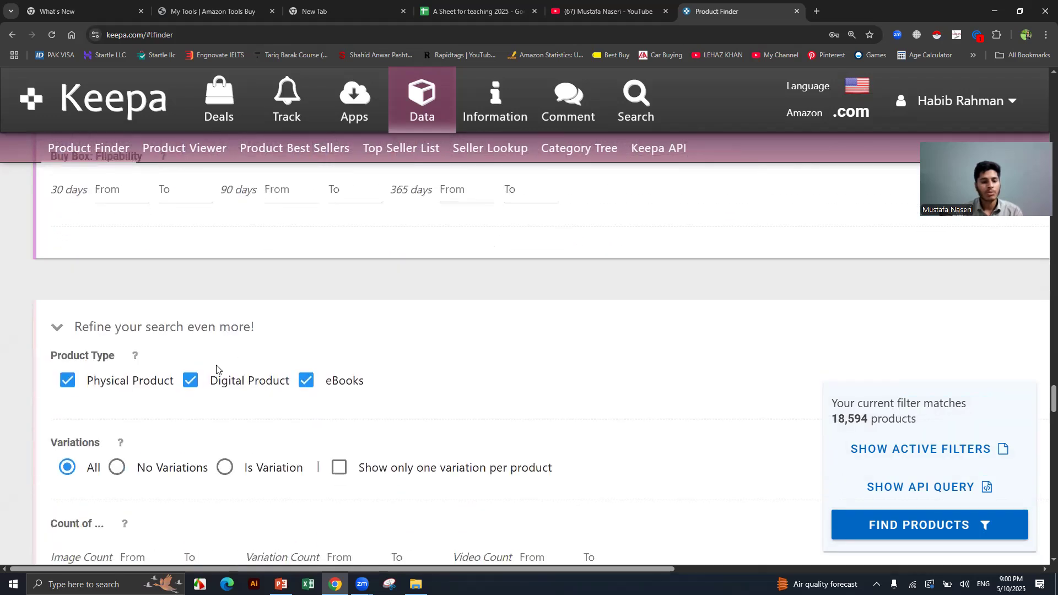
left_click(190, 380)
left_click(307, 381)
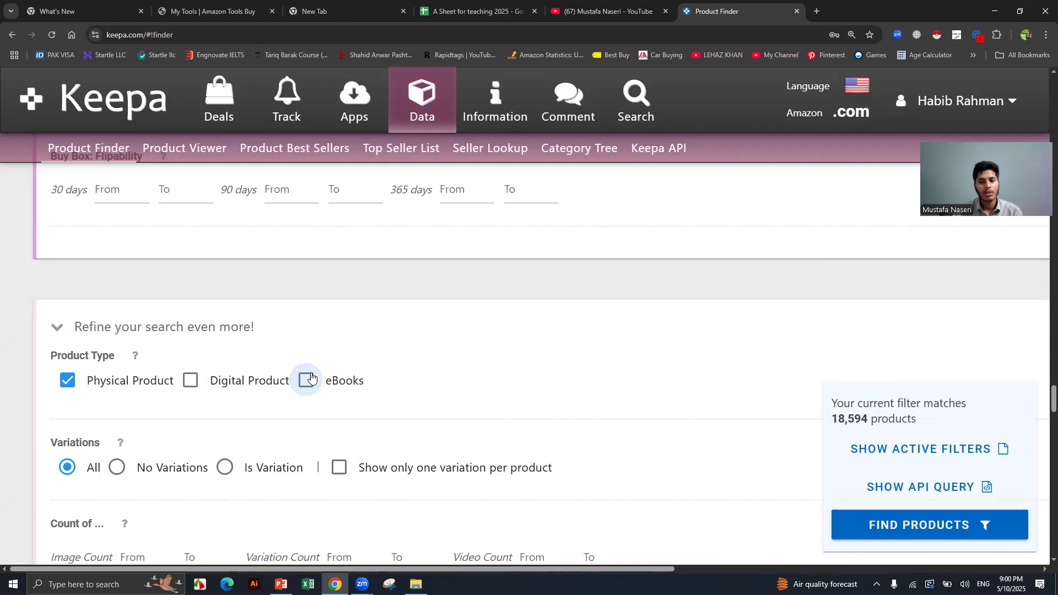
scroll(206, 332, "down", 2)
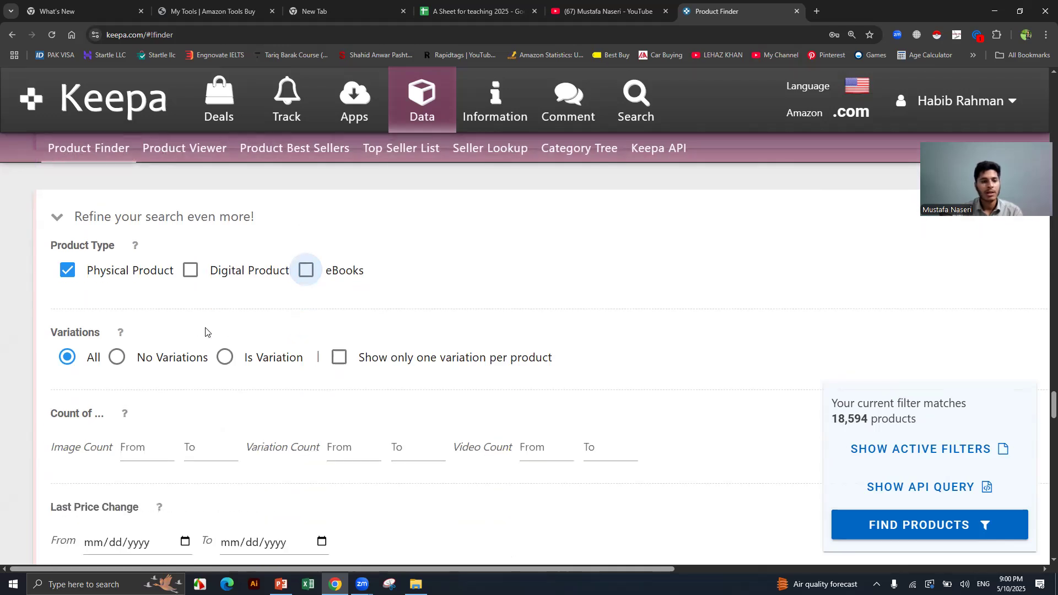
left_click(116, 357)
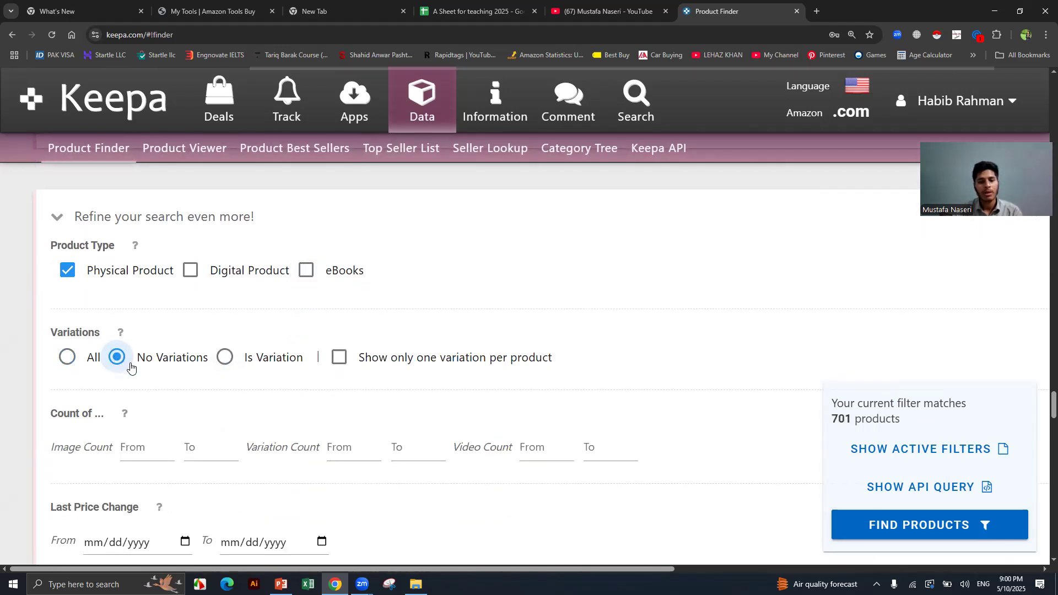
Run FIND PRODUCTS to list the 701 matching products.
scroll(214, 361, "down", 1)
scroll(215, 360, "down", 14)
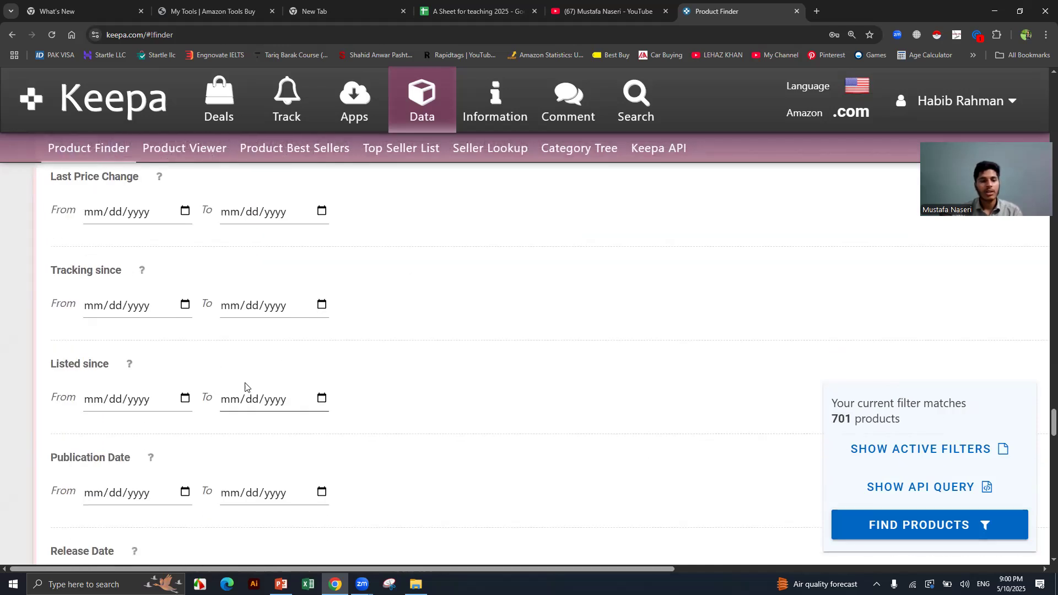
scroll(240, 382, "down", 6)
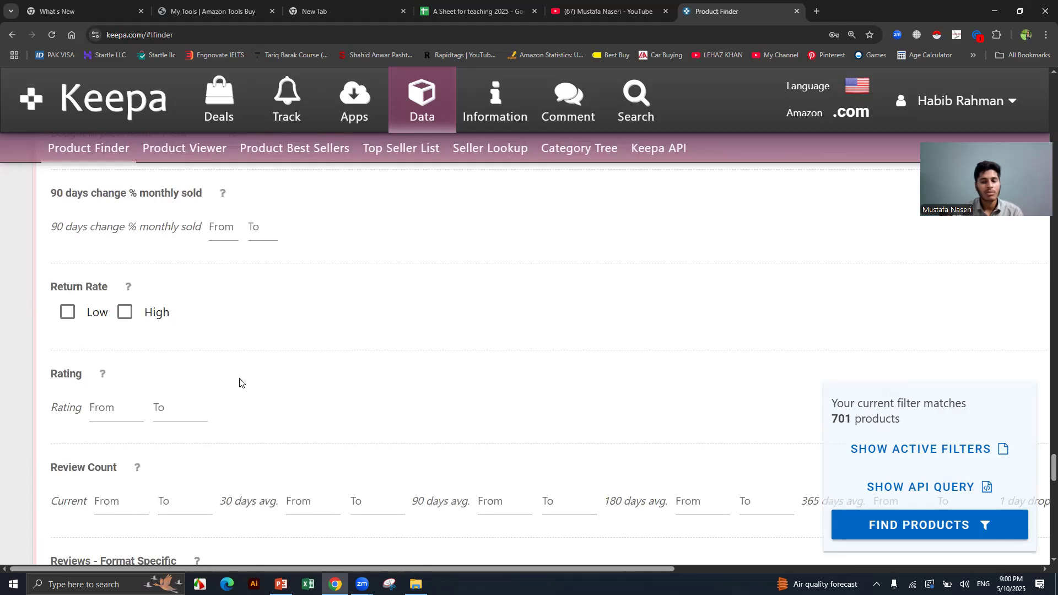
left_click(881, 530)
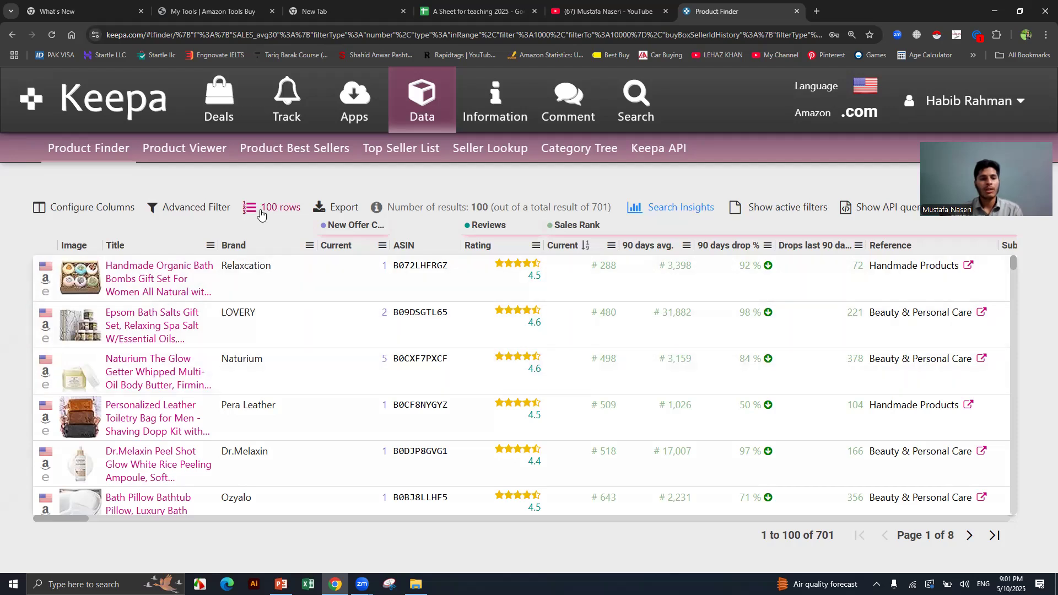
Set results per page to 1000 so all 701 products show on one page.
scroll(662, 349, "down", 4)
scroll(678, 374, "up", 1)
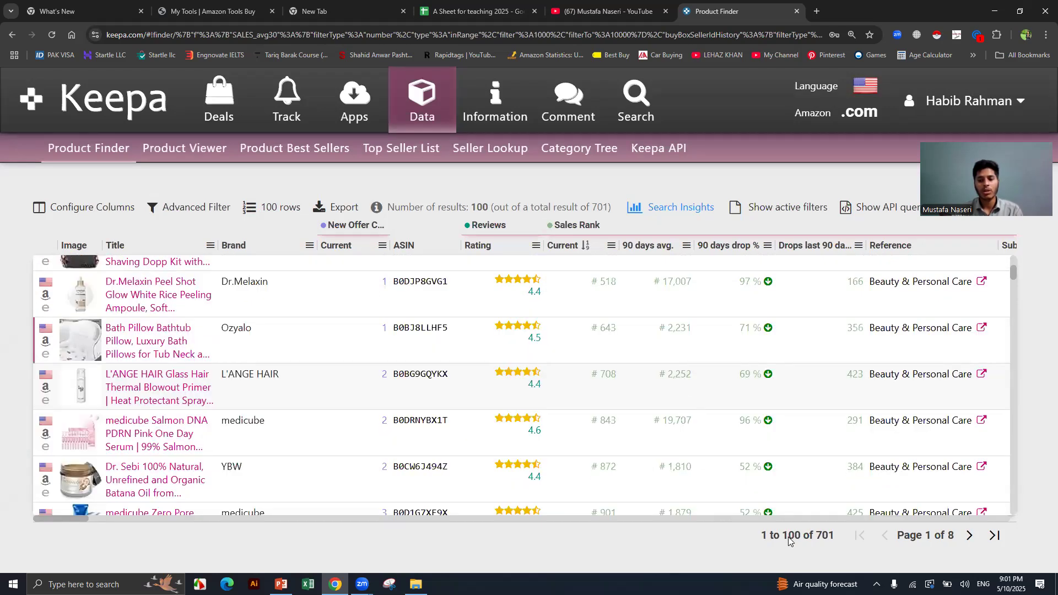
scroll(790, 540, "up", 2)
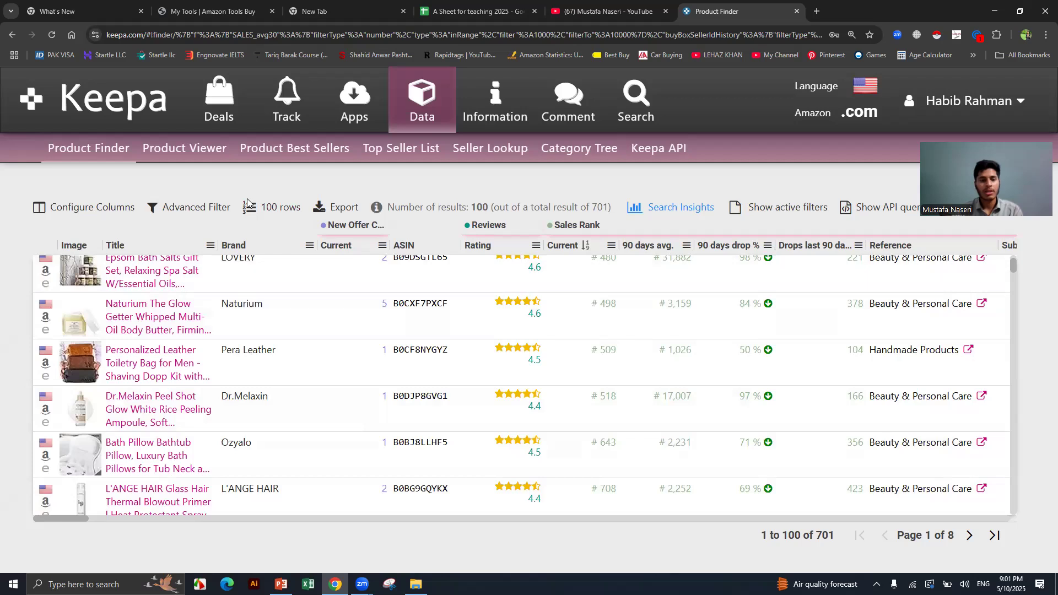
left_click(275, 208)
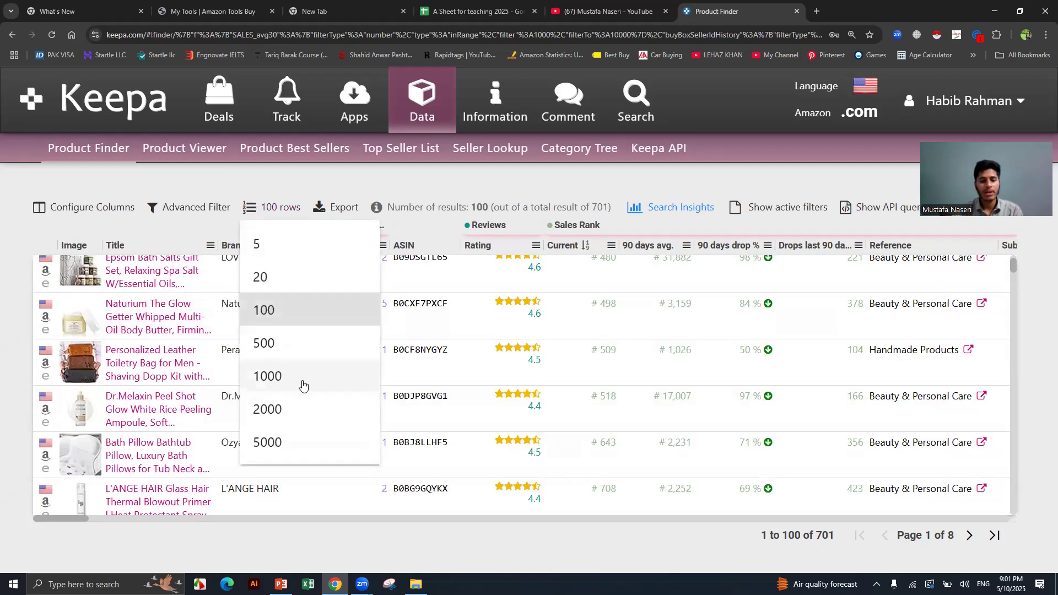
left_click(303, 385)
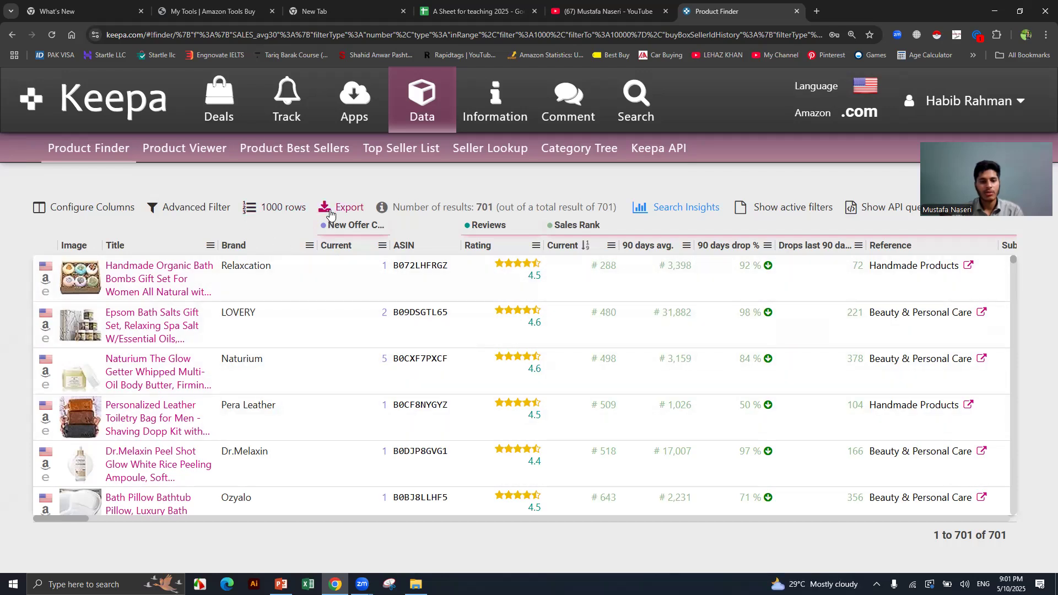
left_click(334, 208)
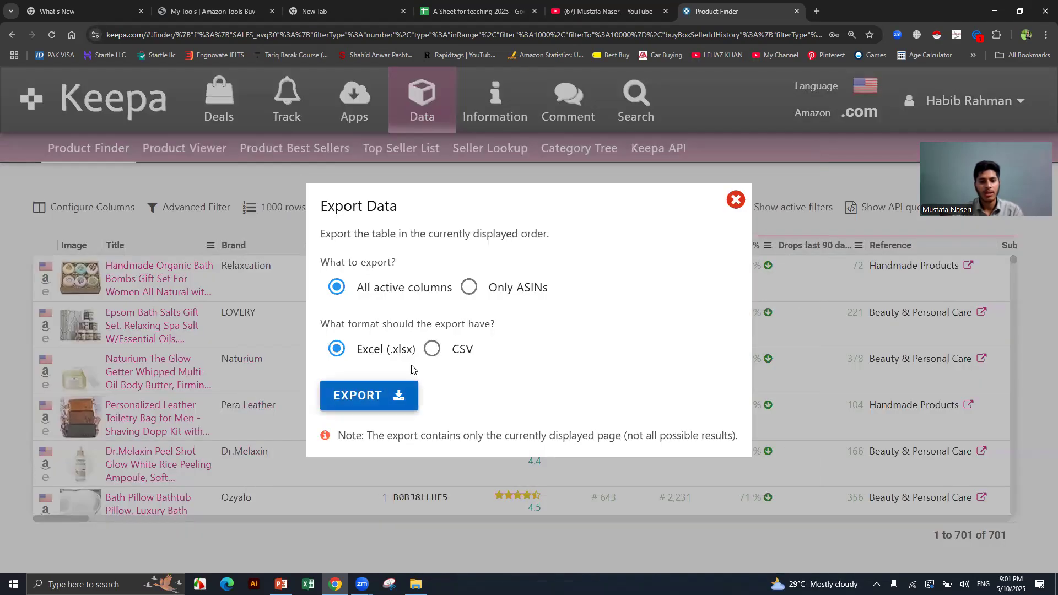
Export all active columns to Excel (.xlsx) and show KeepaExport-2025-05-10-ProductFinder.xlsx in its folder.
left_click(363, 396)
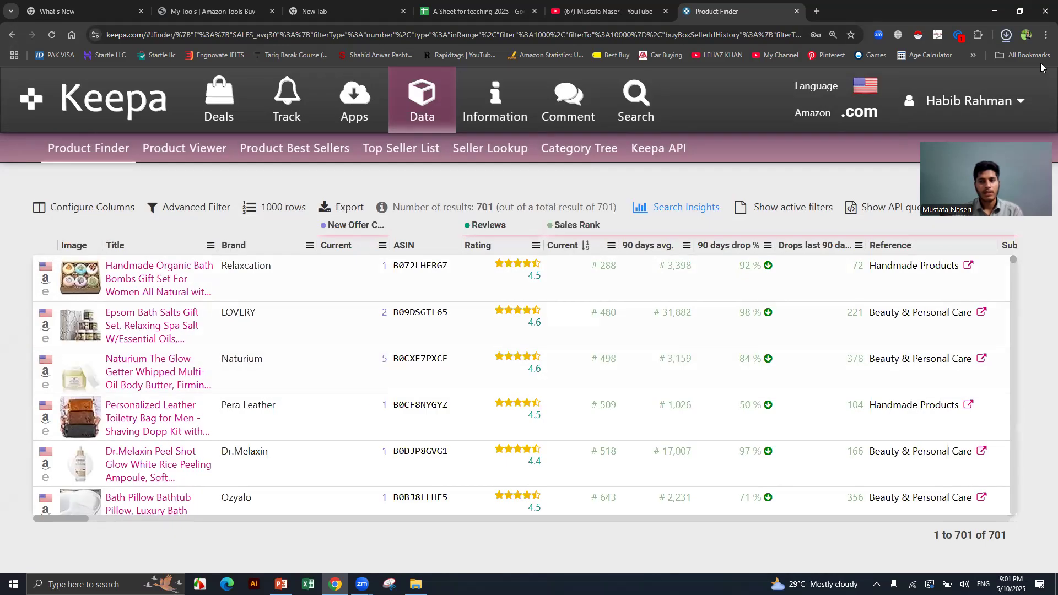
left_click(1006, 35)
left_click(976, 61)
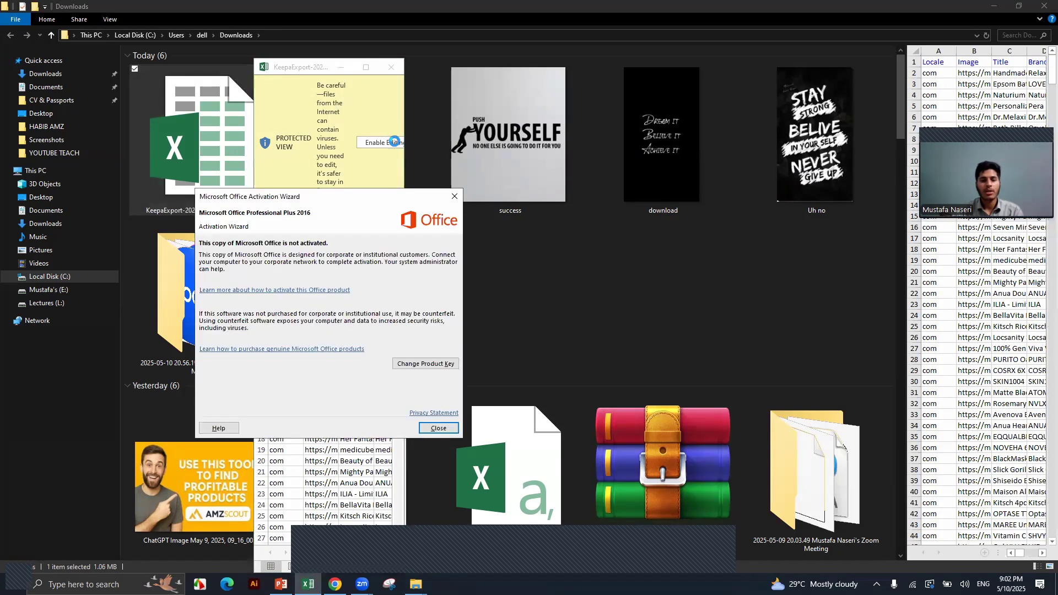
Dismiss the Office activation notice, maximize the KeepaExport window and enable editing.
key("Escape")
left_click(366, 68)
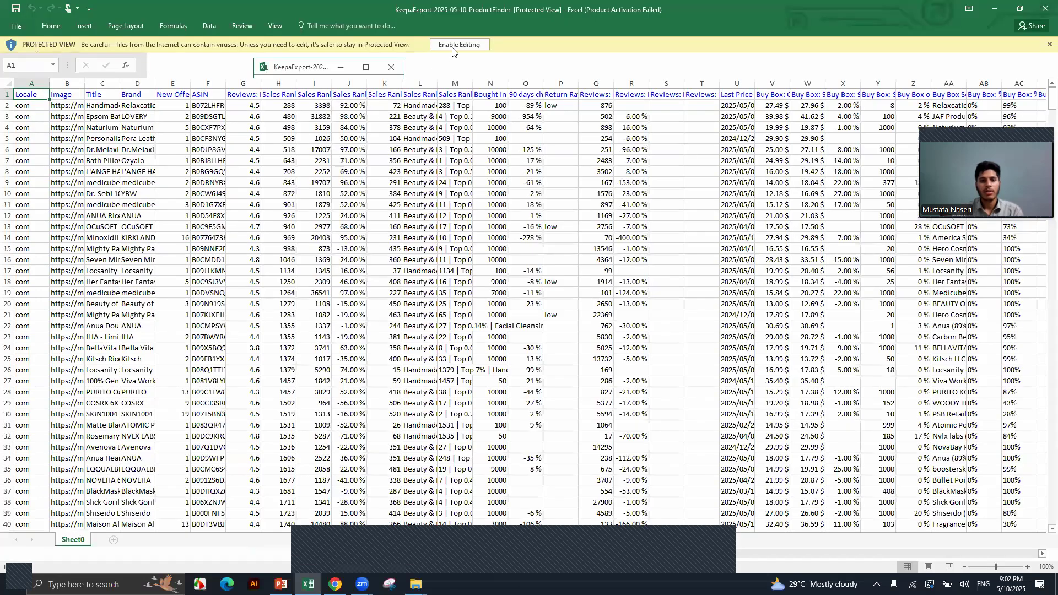
left_click(451, 46)
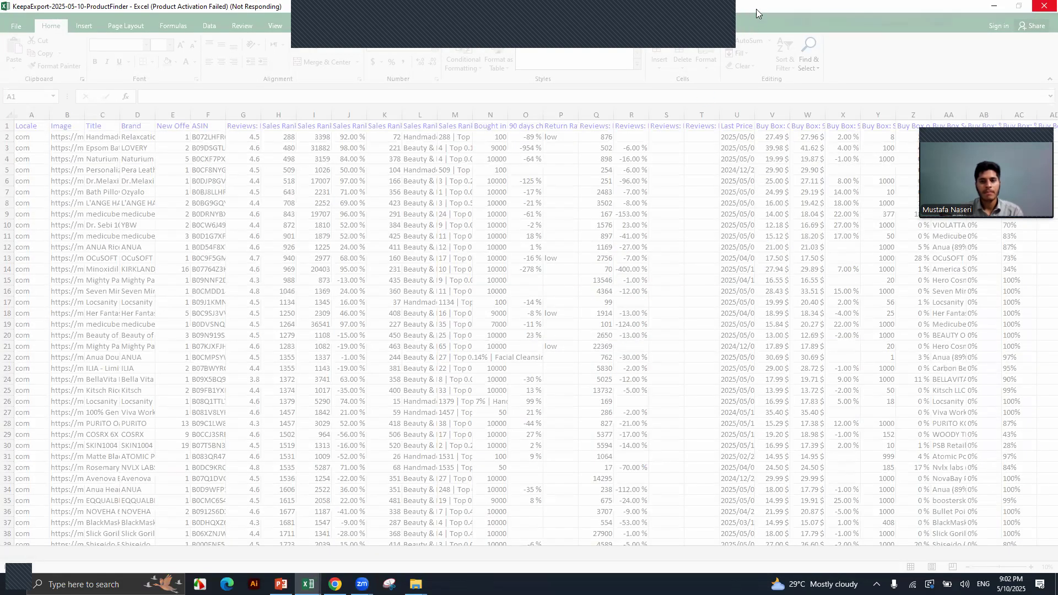
left_click(714, 25)
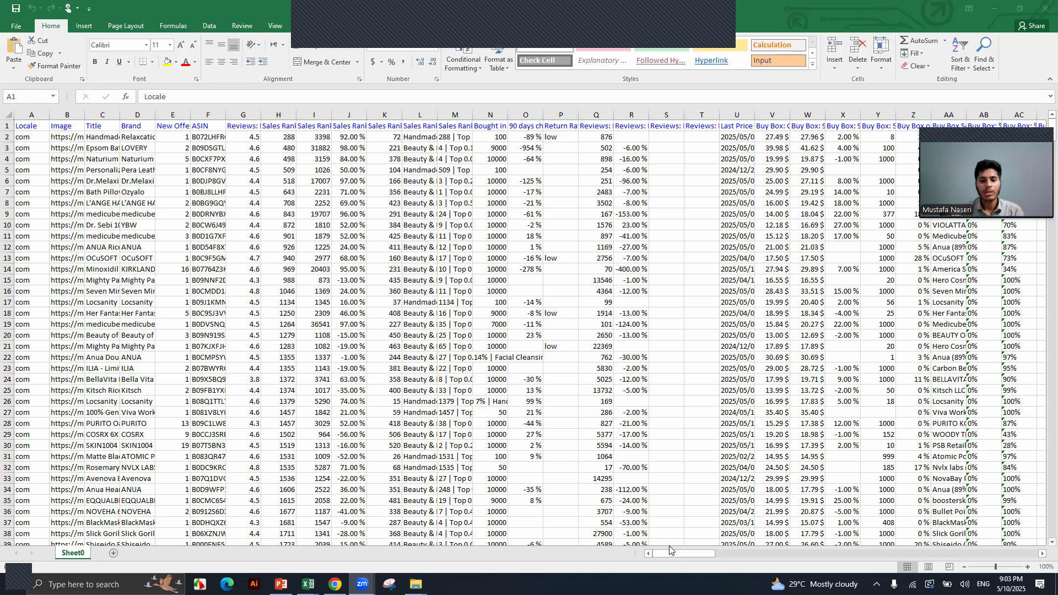
Auto-fit column D and copy the whole Brand column on Sheet0.
left_click_drag(671, 553, 639, 556)
double_click(155, 112)
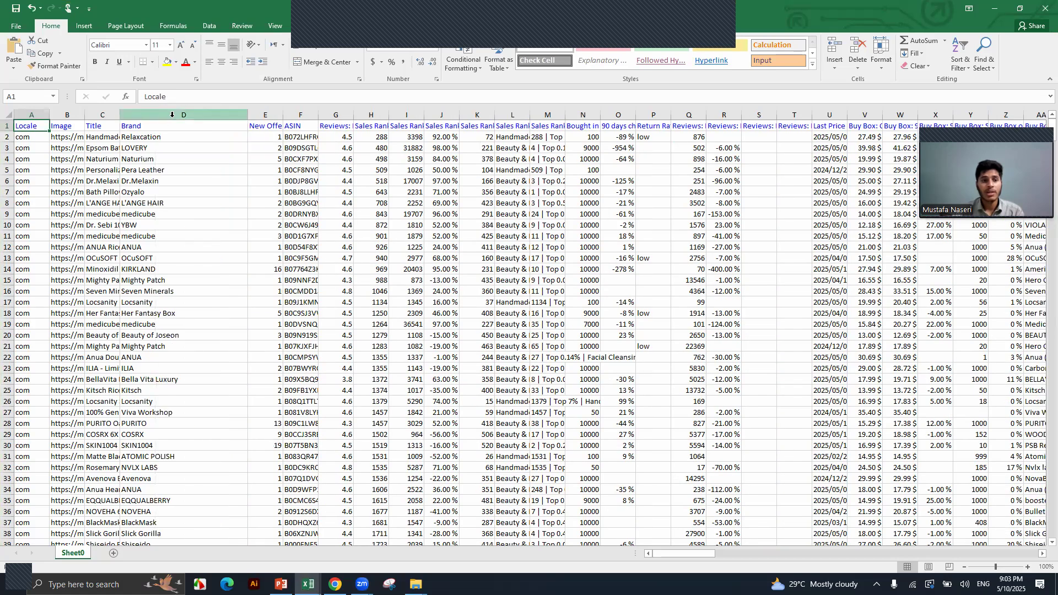
left_click(172, 114)
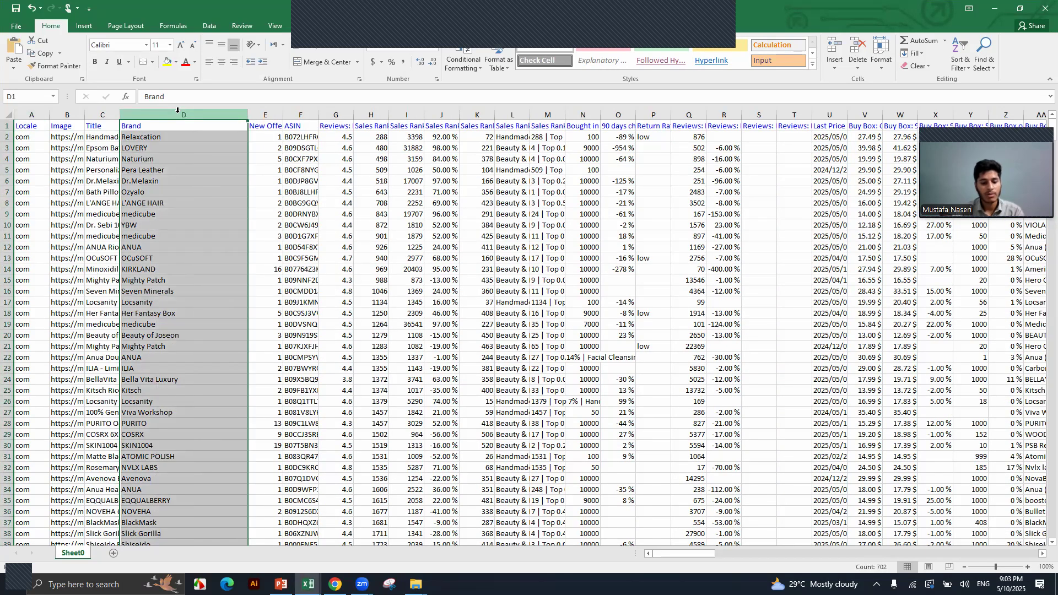
key("ctrl+c")
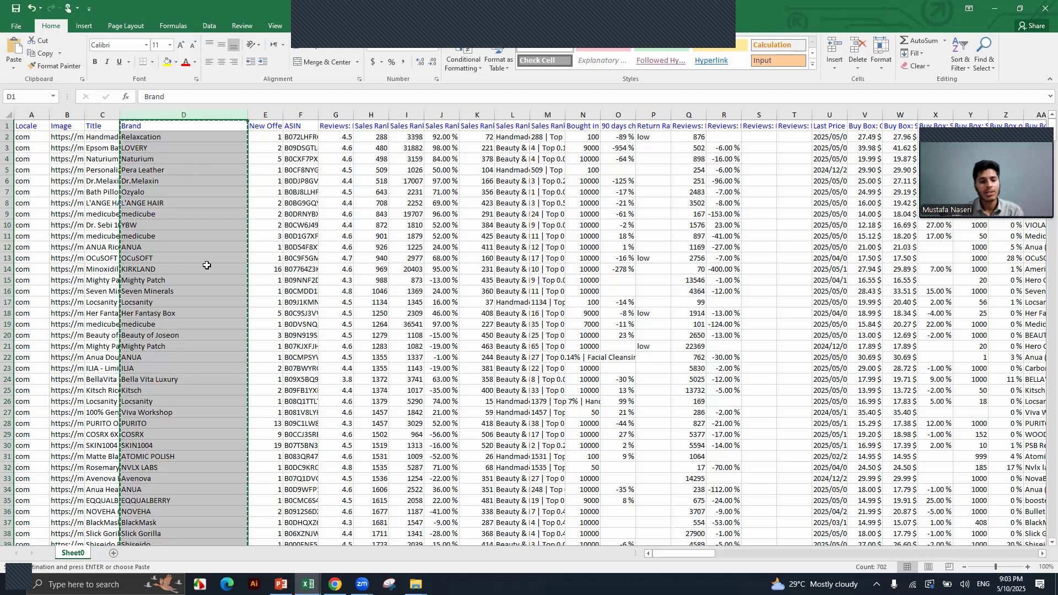
Add a new Sheet1 and paste the Brand column into column A.
left_click(113, 554)
scroll(49, 224, "up", 3)
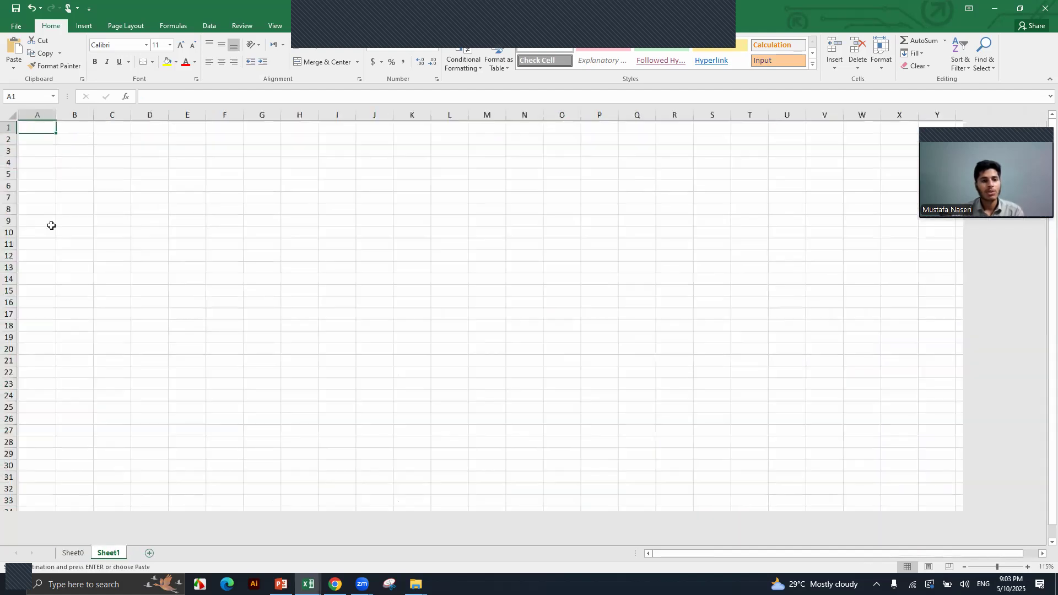
key("Return")
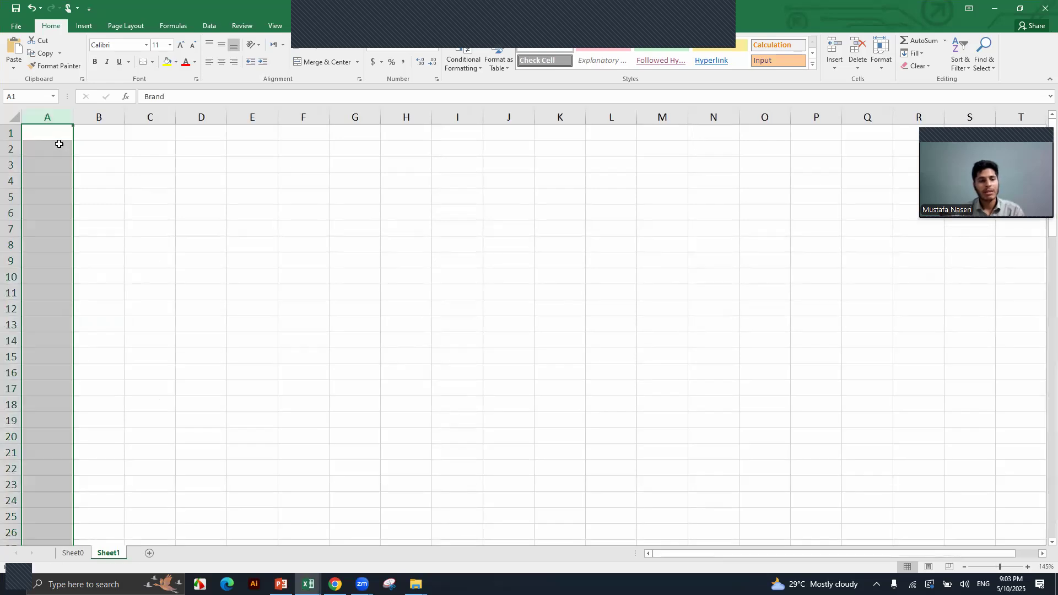
left_click(213, 265)
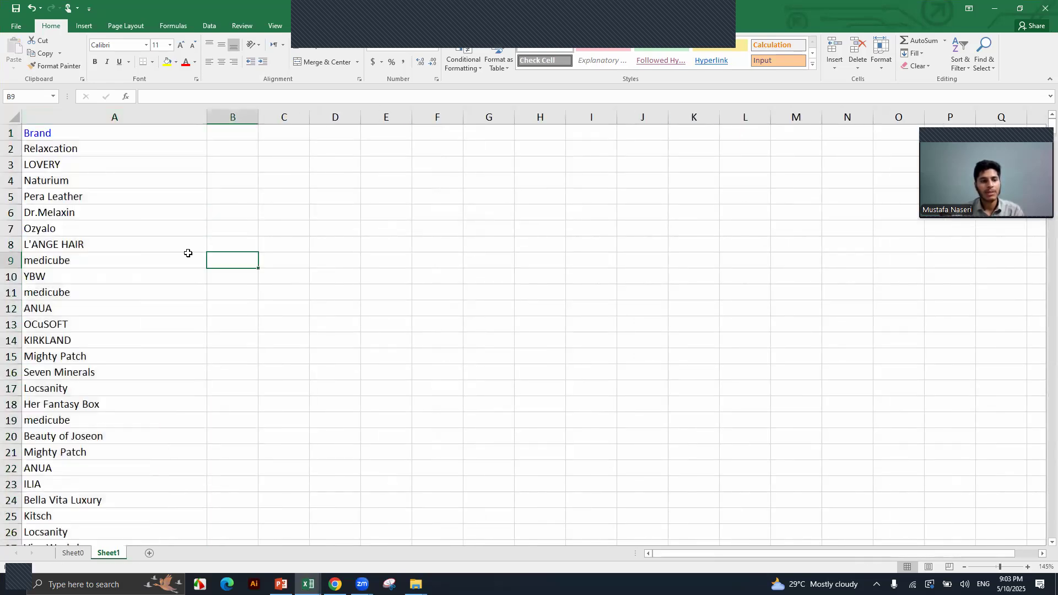
left_click(97, 134)
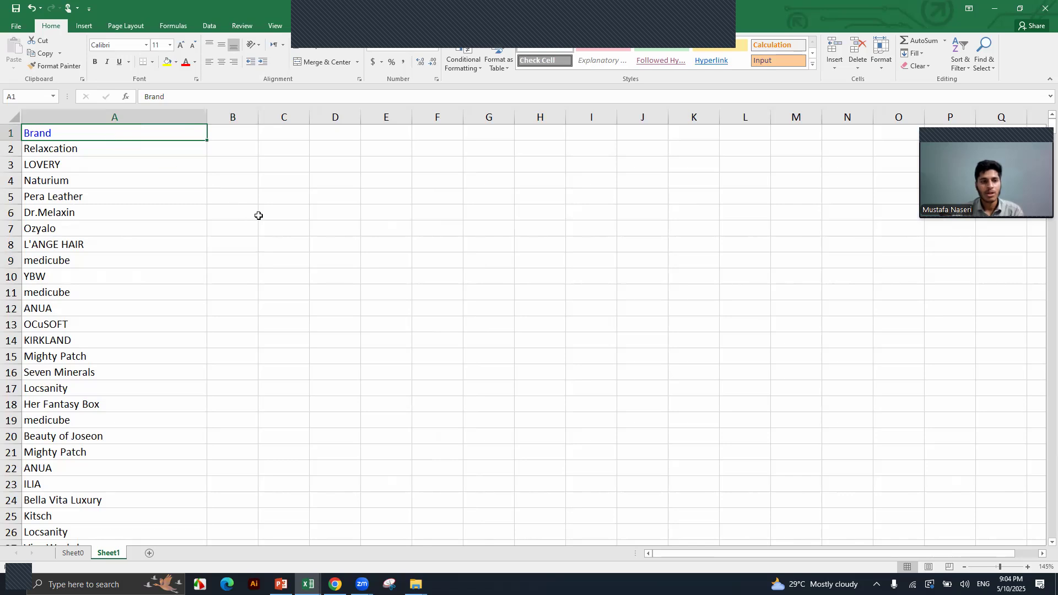
key("alt+Tab")
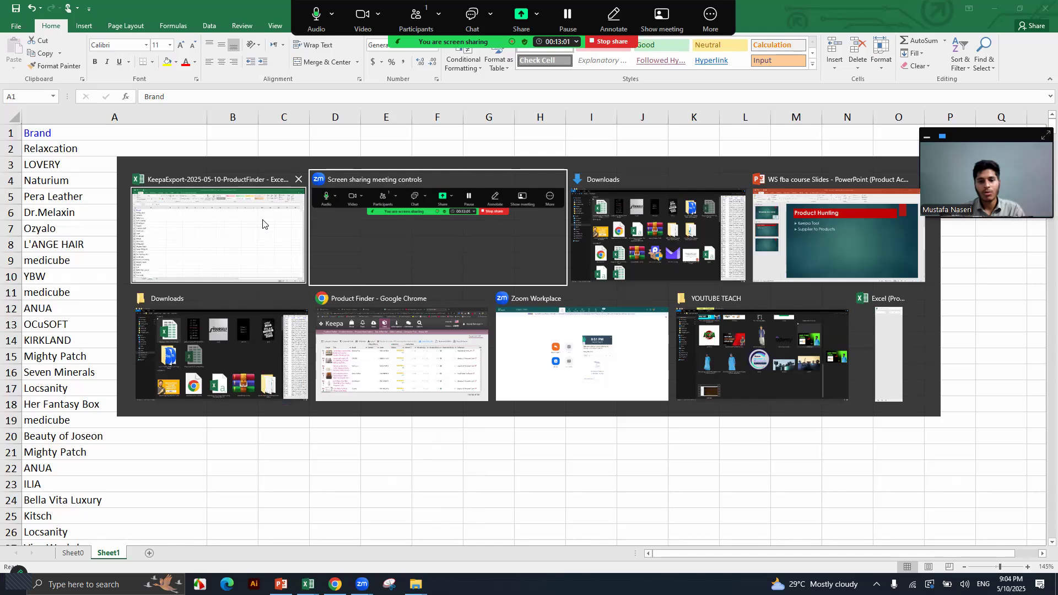
key("alt+Tab")
key("alt+Tab")
key("alt+Tab")
key("alt+Tab")
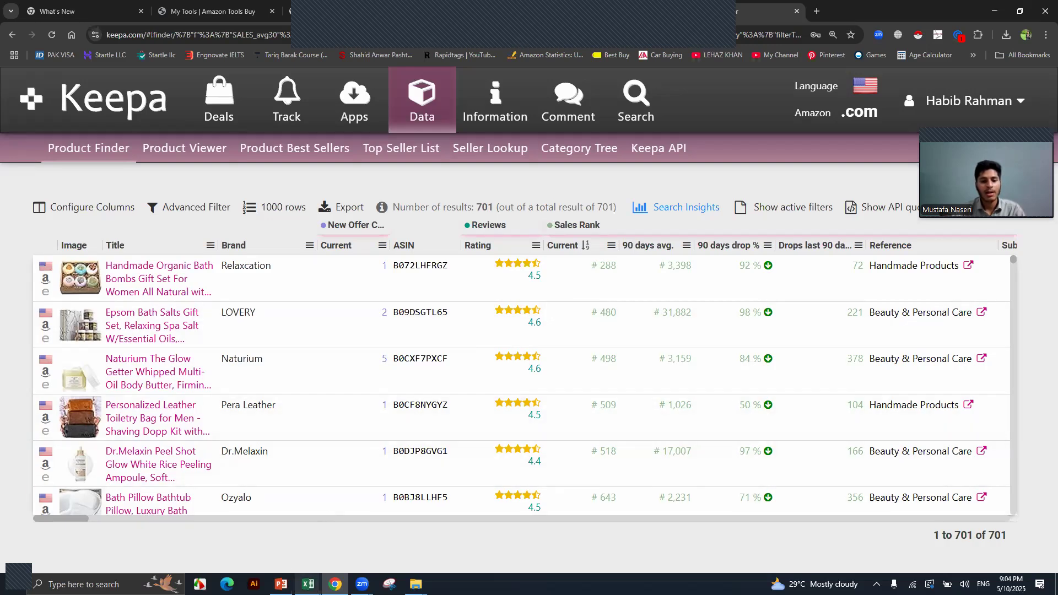
mouse_move(308, 584)
left_click(297, 554)
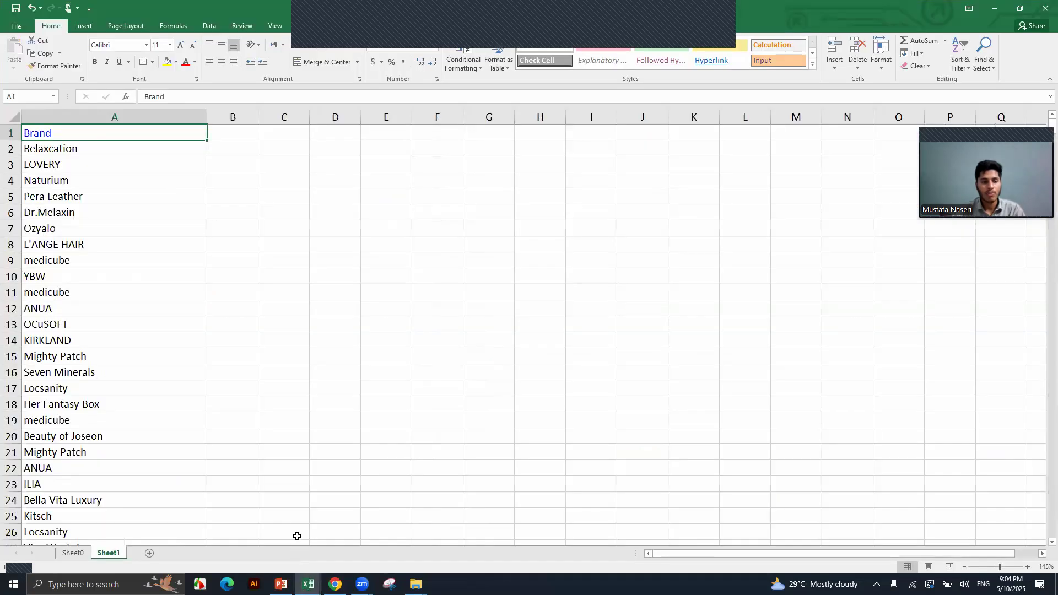
scroll(136, 344, "down", 3)
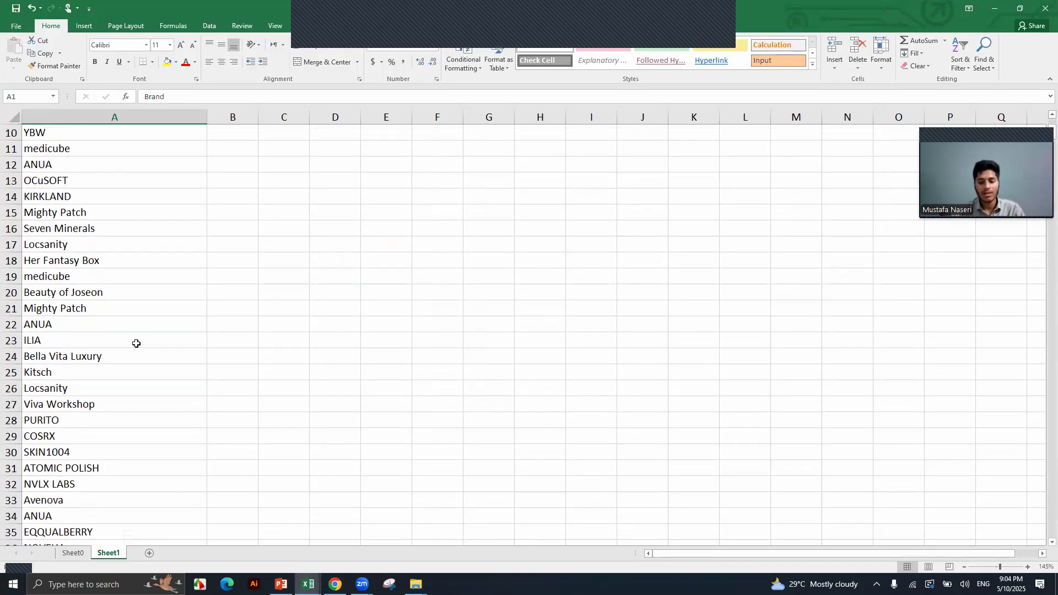
scroll(137, 344, "up", 3)
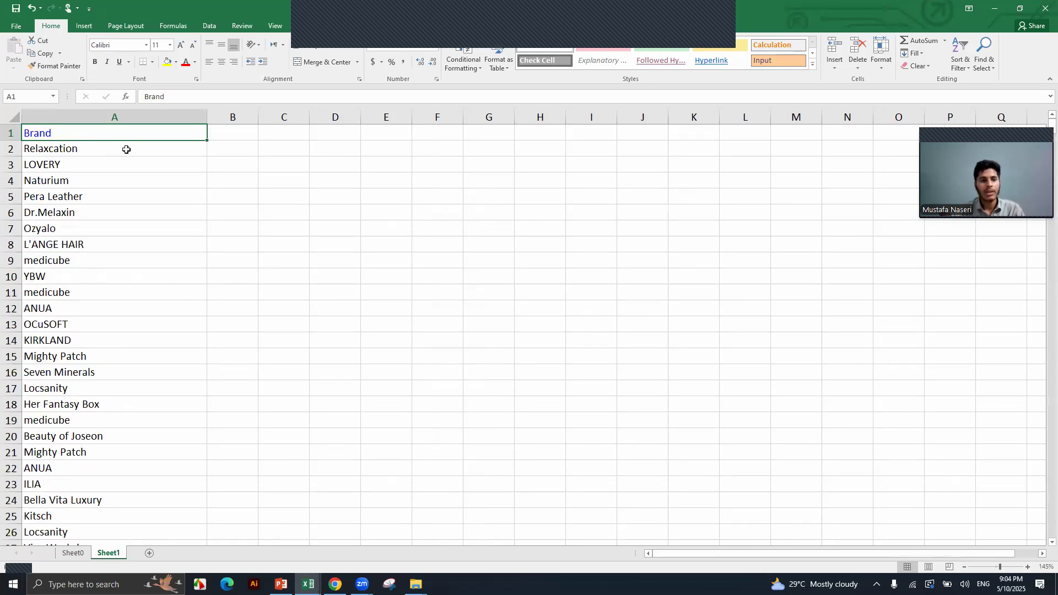
Enter Email, Phone Num and Website URL headers in B1:D1, then widen the columns to fit.
left_click(246, 138)
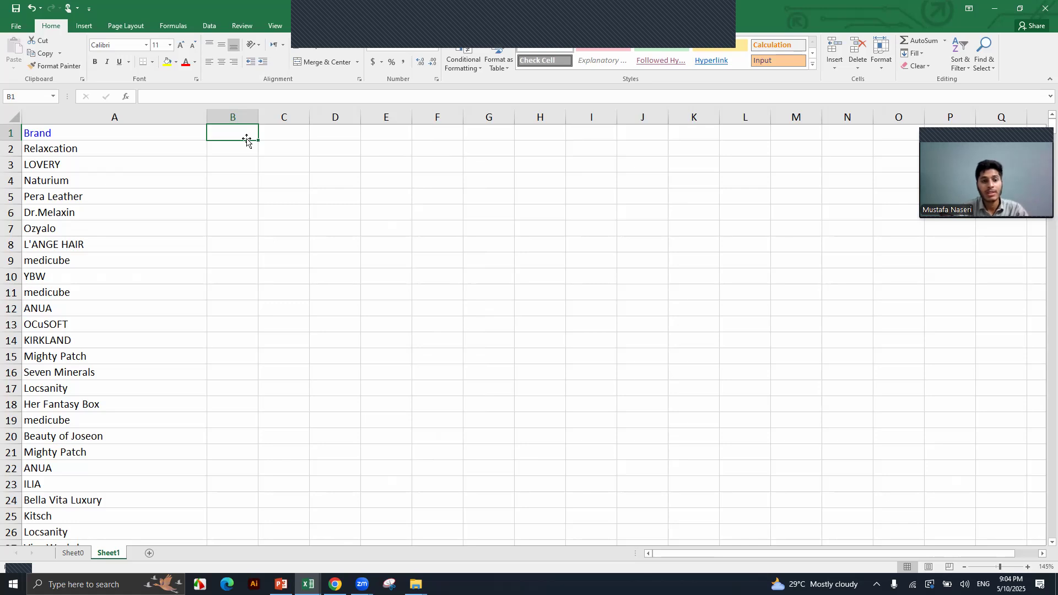
type("Email")
key("Tab")
type("P")
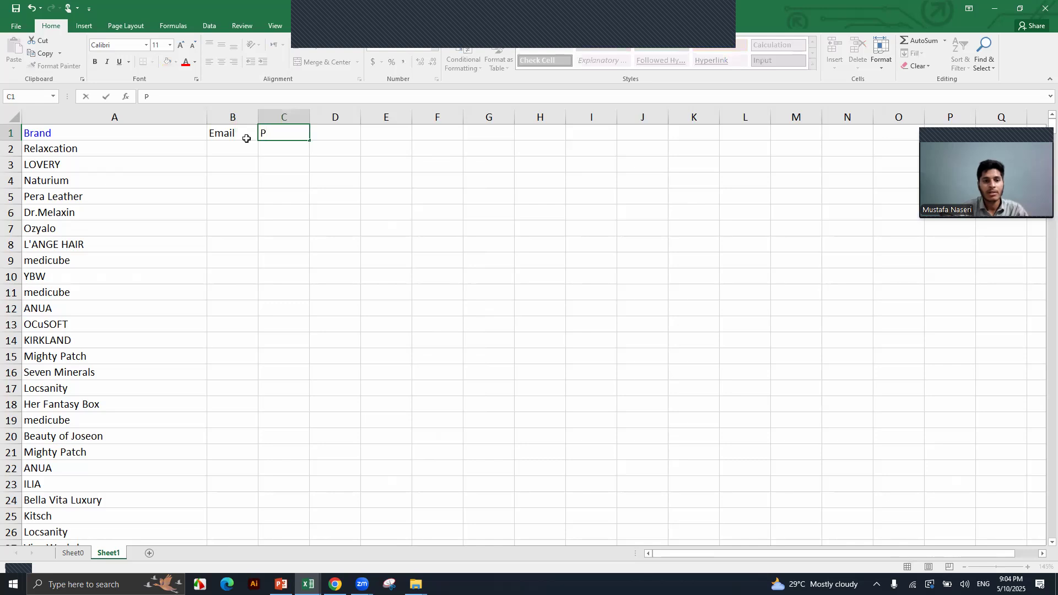
type("hone Num")
key("Tab")
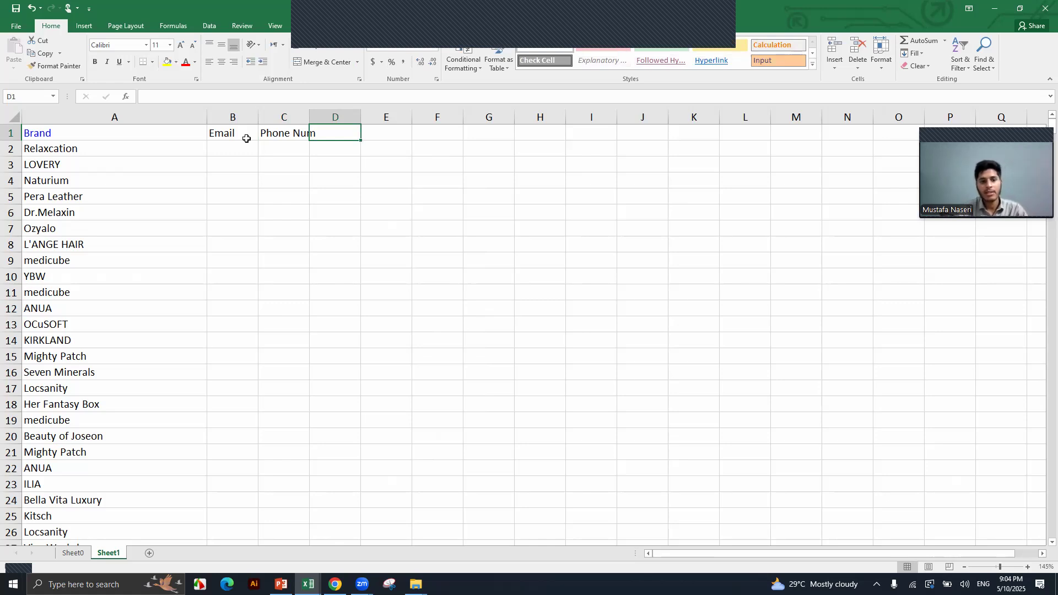
type("we")
key("BackSpace")
key("BackSpace")
key("BackSpace")
type("We")
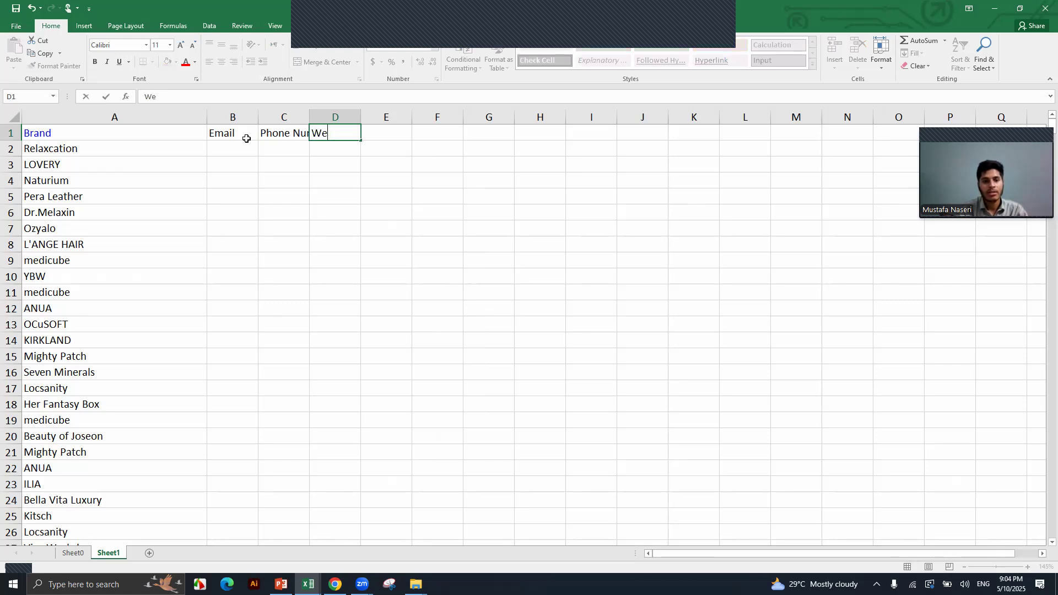
type("bsite ur")
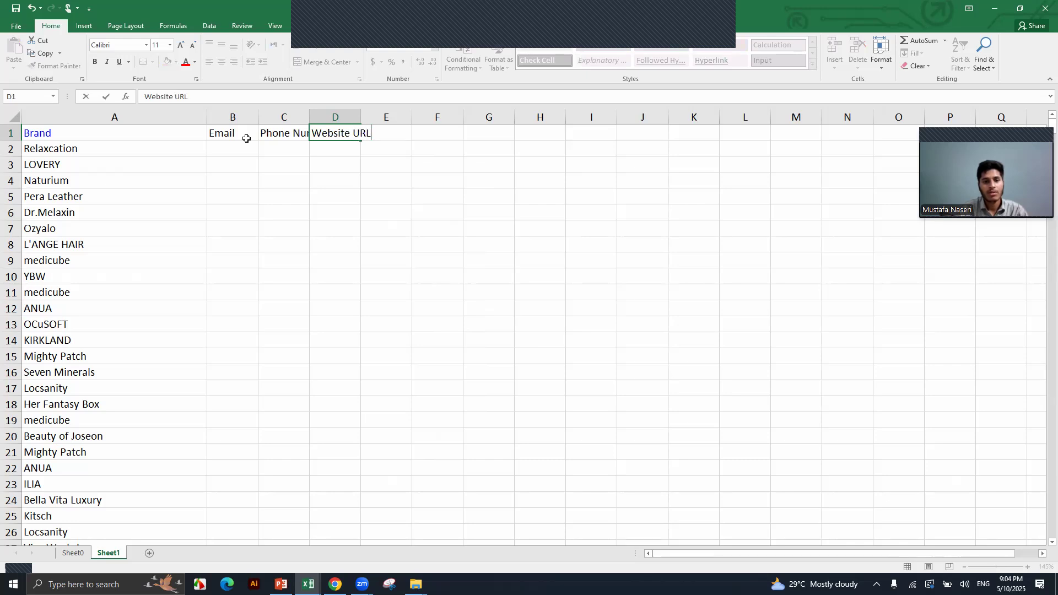
left_click(247, 142)
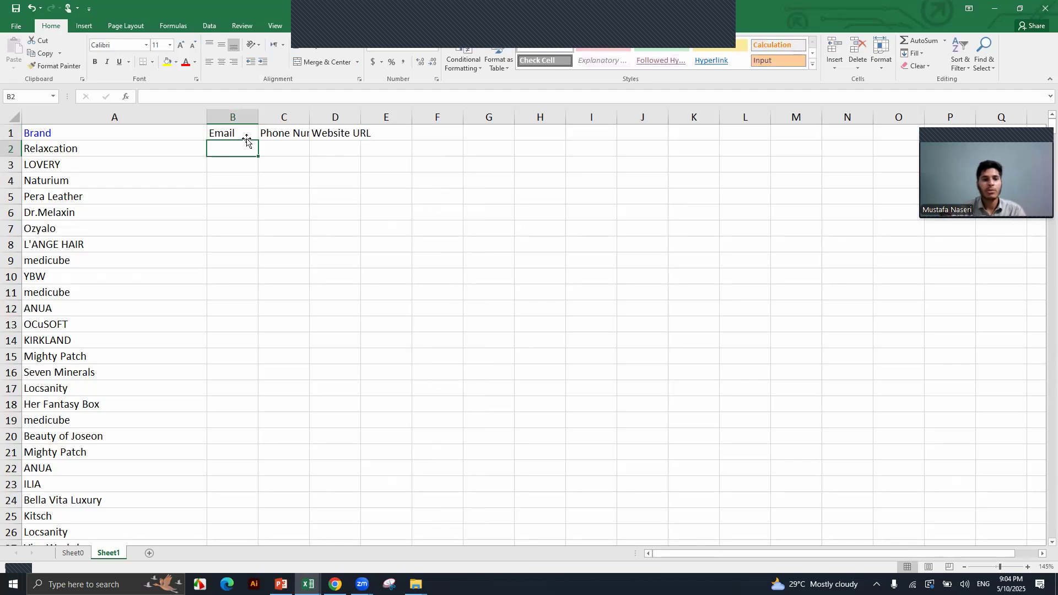
double_click(258, 117)
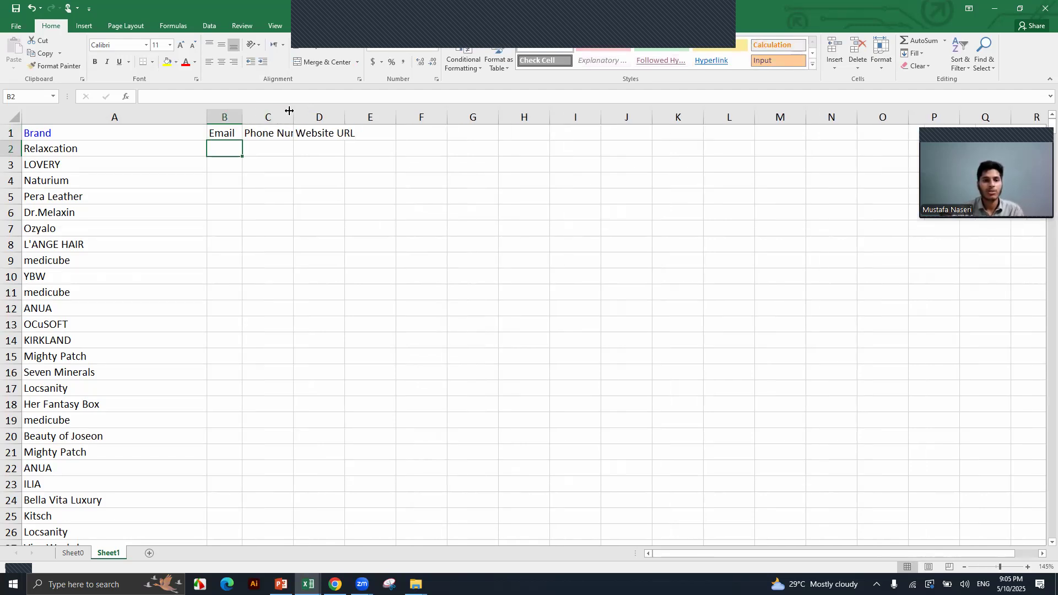
left_click_drag(242, 112, 455, 115)
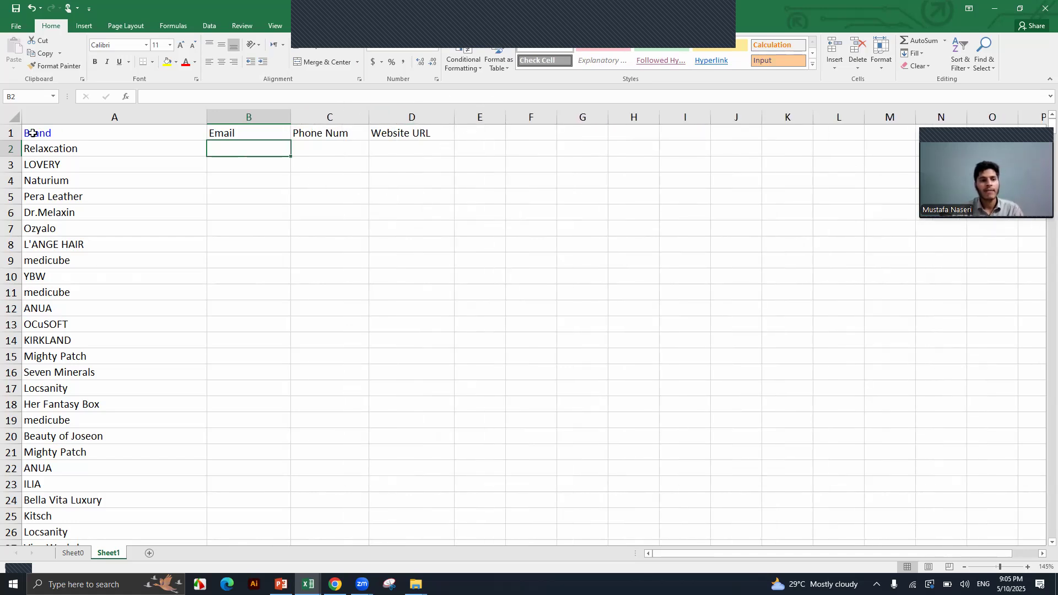
Format the row 1 headers (Brand, Email, Phone Num, Website URL) in bold red text.
left_click(11, 133)
left_click(95, 63)
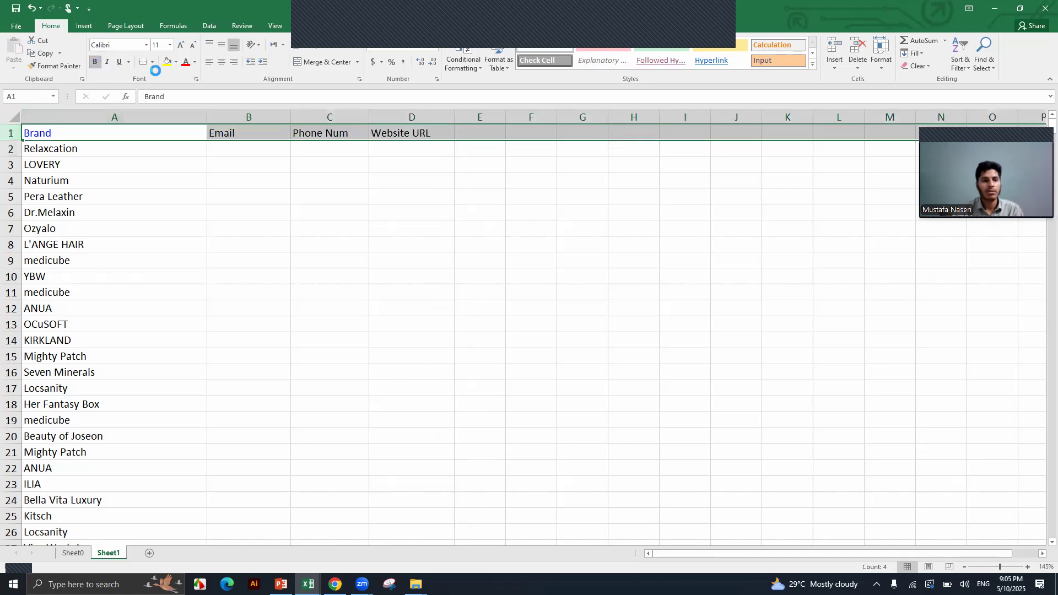
left_click(187, 65)
left_click(239, 196)
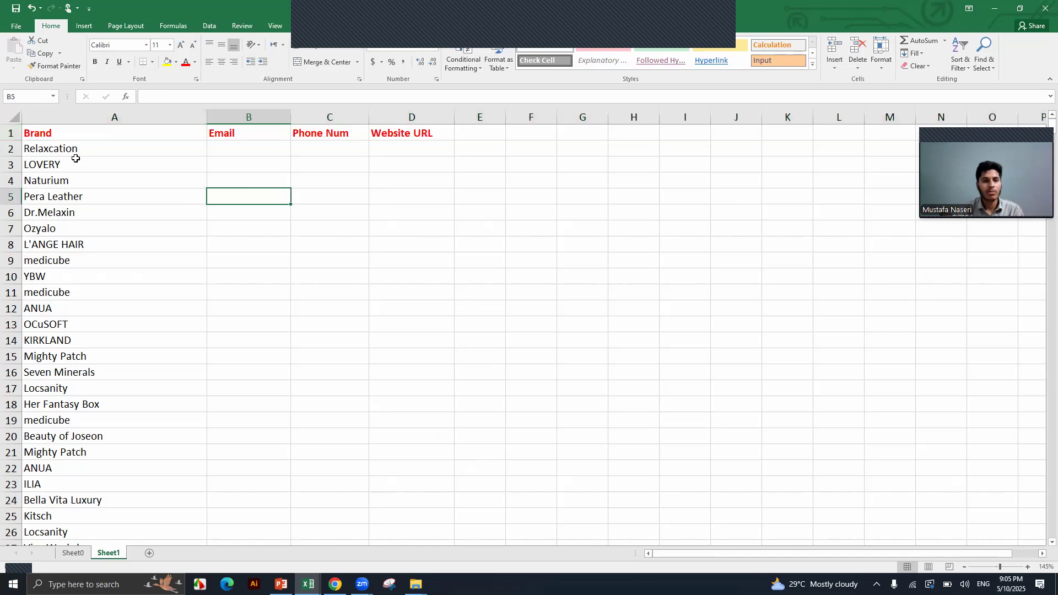
Increase the height of header row 1 by dragging its bottom border down.
left_click(11, 133)
left_click_drag(14, 141, 14, 162)
left_click(203, 232)
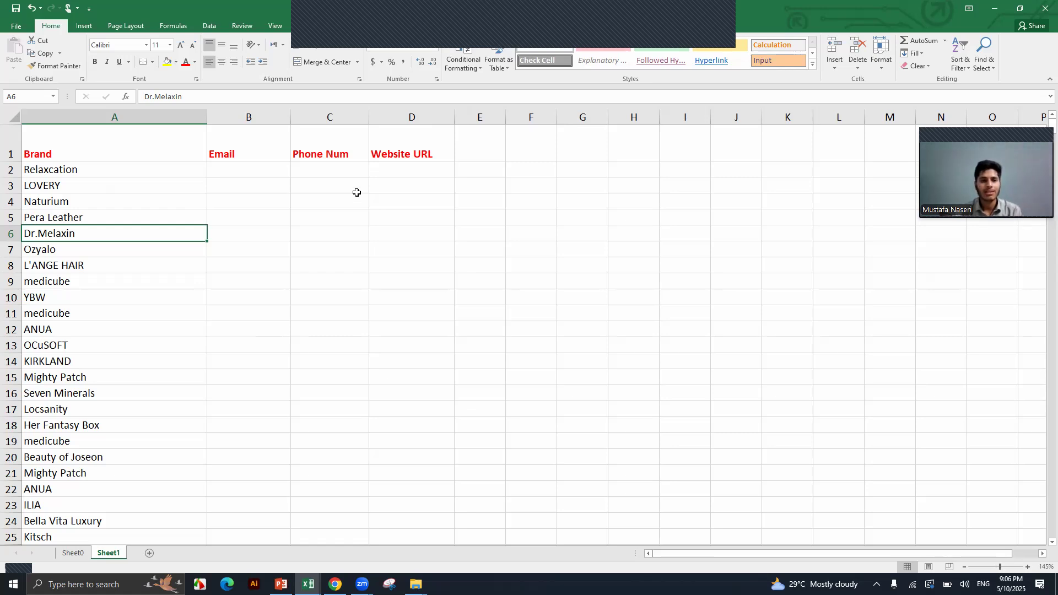
left_click(716, 21)
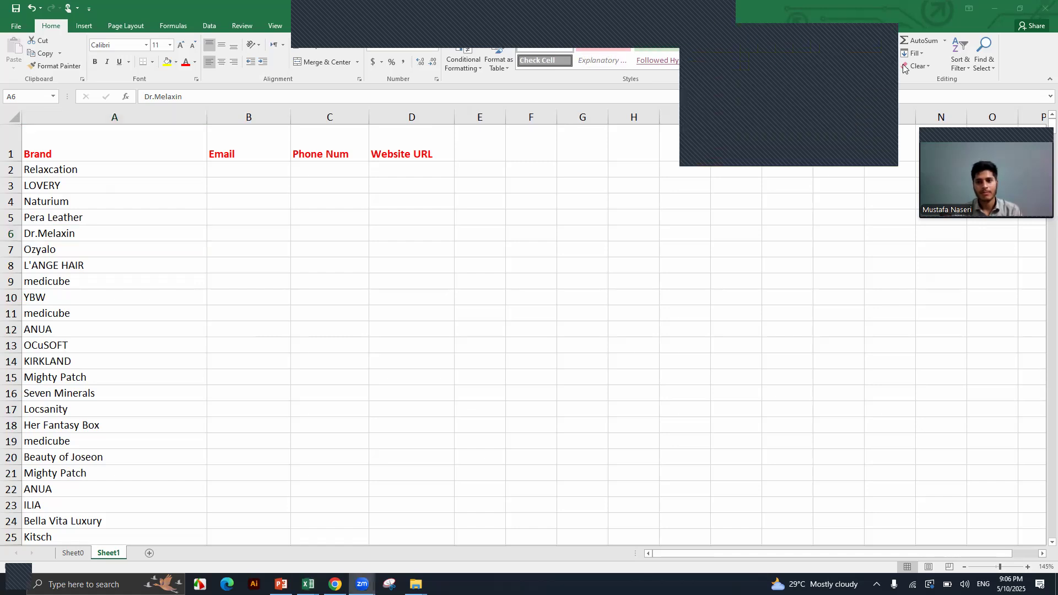